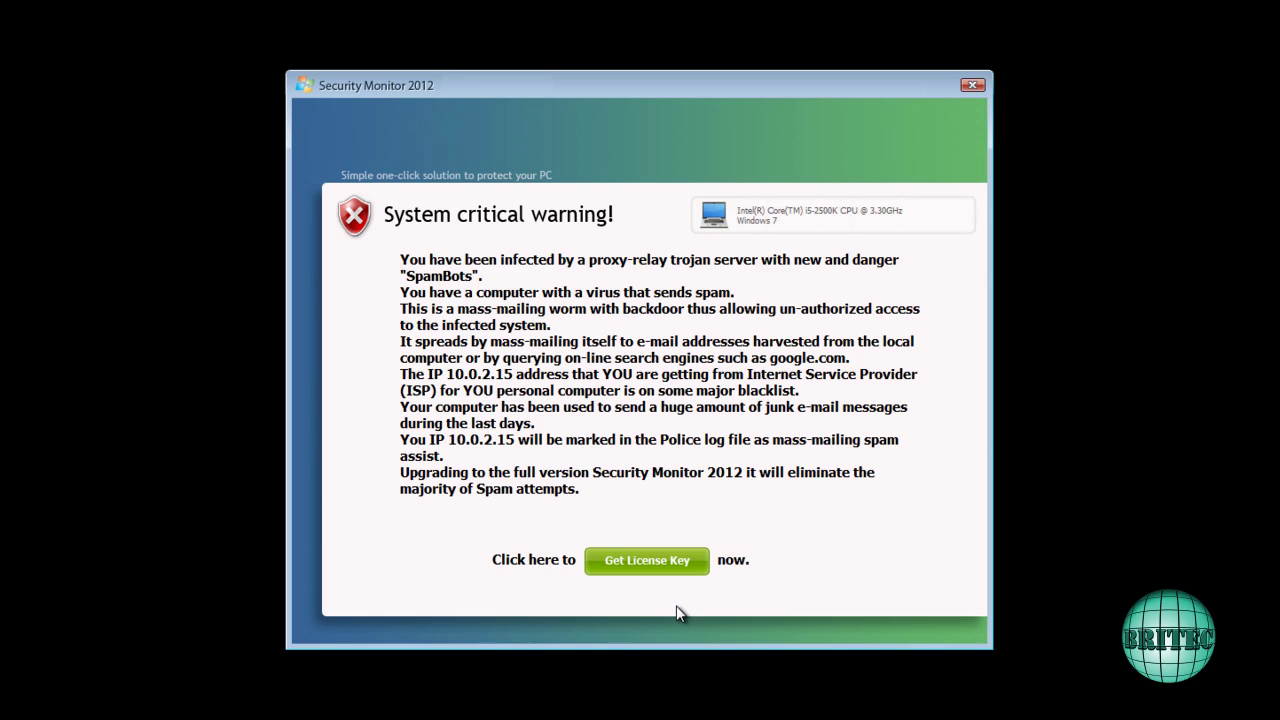
Go from the Security Monitor 2012 buy page to the lifetime-license payment page, dismissing the security alert
{"action": "left_click", "coordinate": [646, 562]}
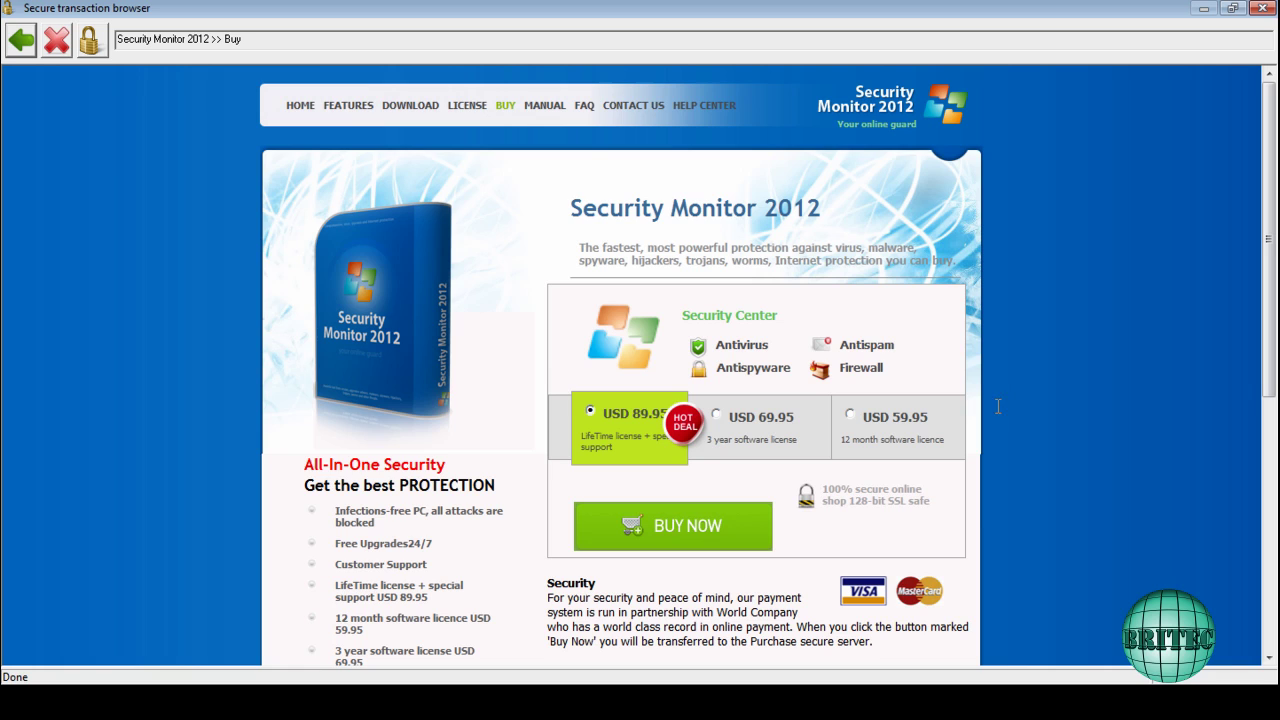
{"action": "left_click", "coordinate": [676, 527]}
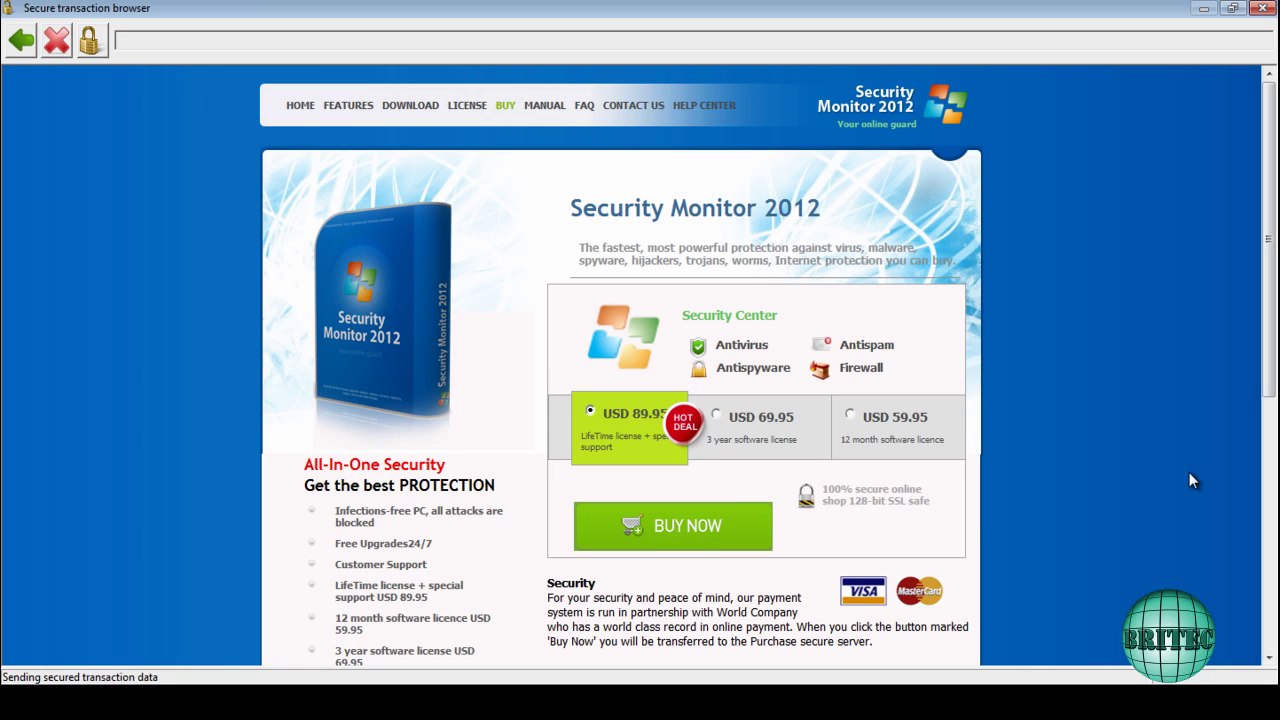
{"action": "left_click", "coordinate": [664, 395]}
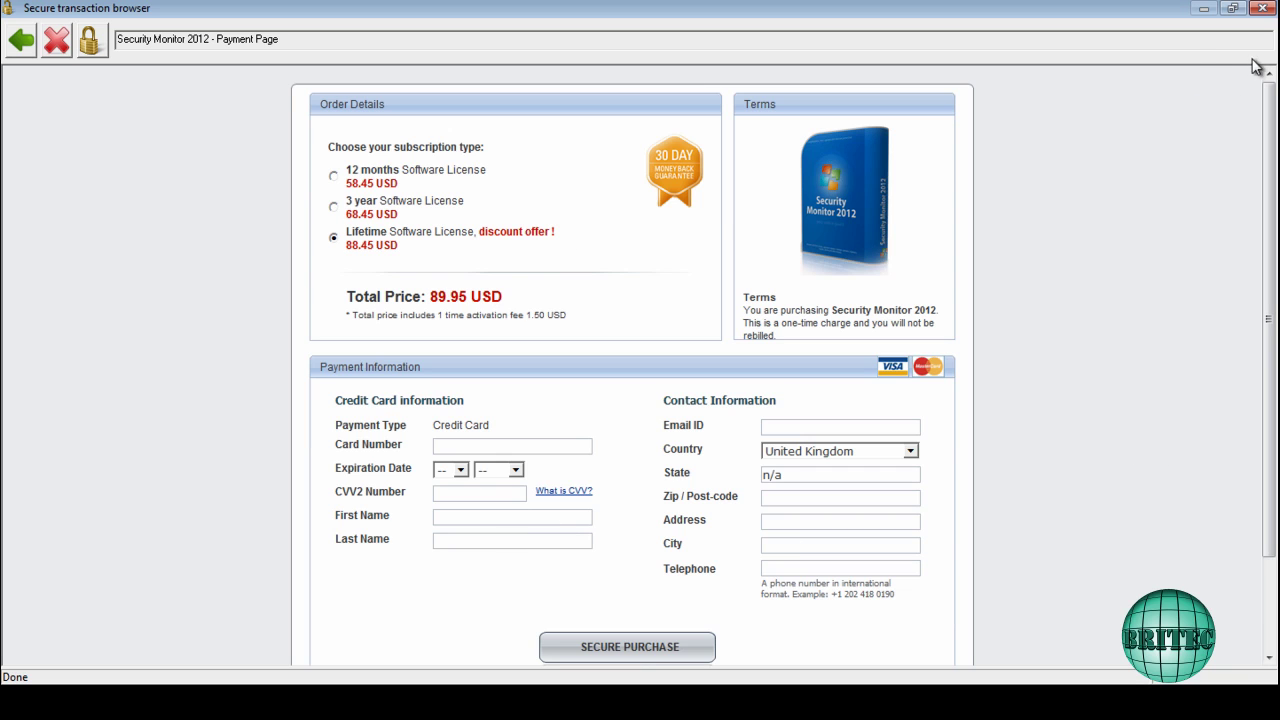
Close the Security Monitor 2012 secure transaction browser window
{"action": "left_click", "coordinate": [1262, 8]}
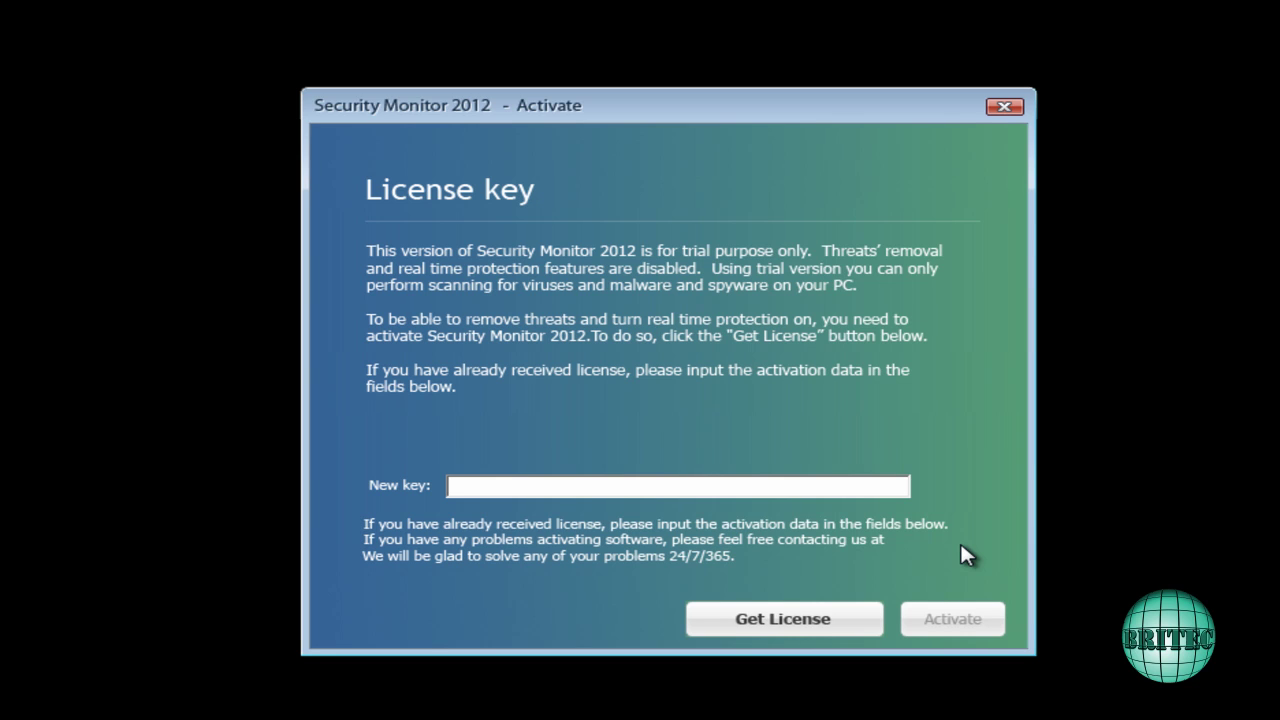
Close the Activate window without activating, dismiss the 73-threats warning, and rerun the system scan
{"action": "left_click", "coordinate": [1004, 107]}
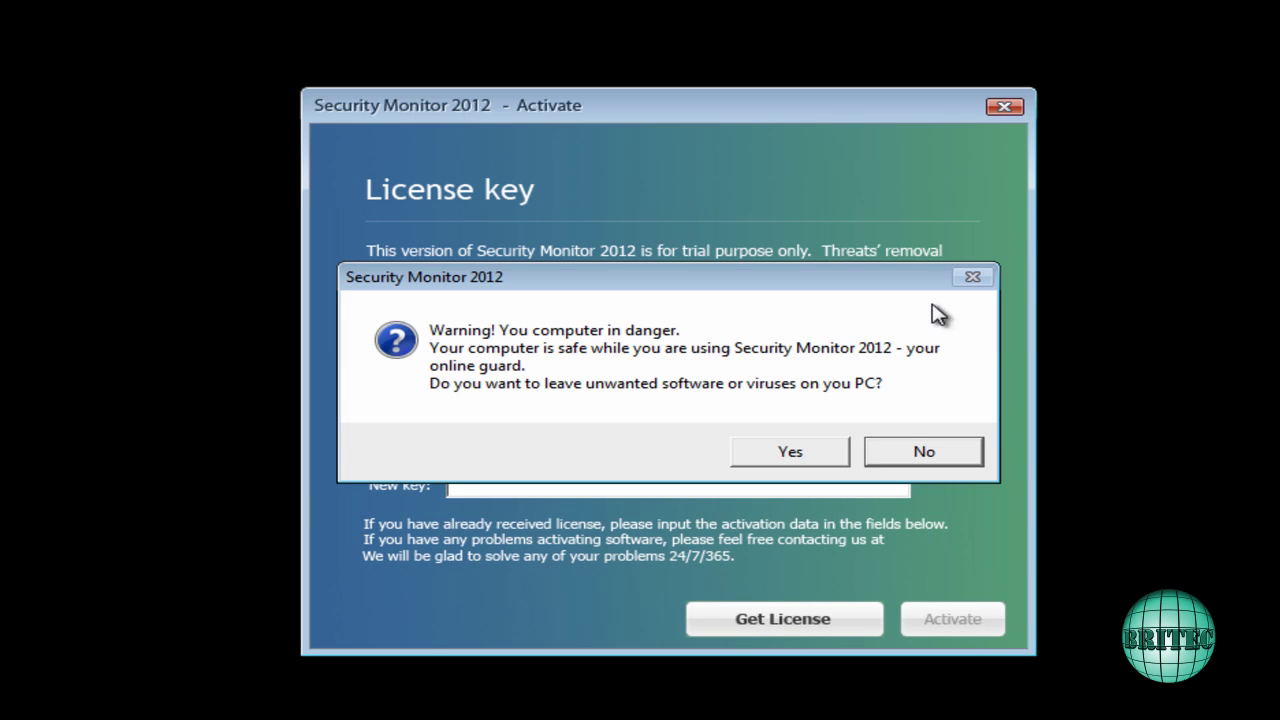
{"action": "left_click", "coordinate": [789, 453]}
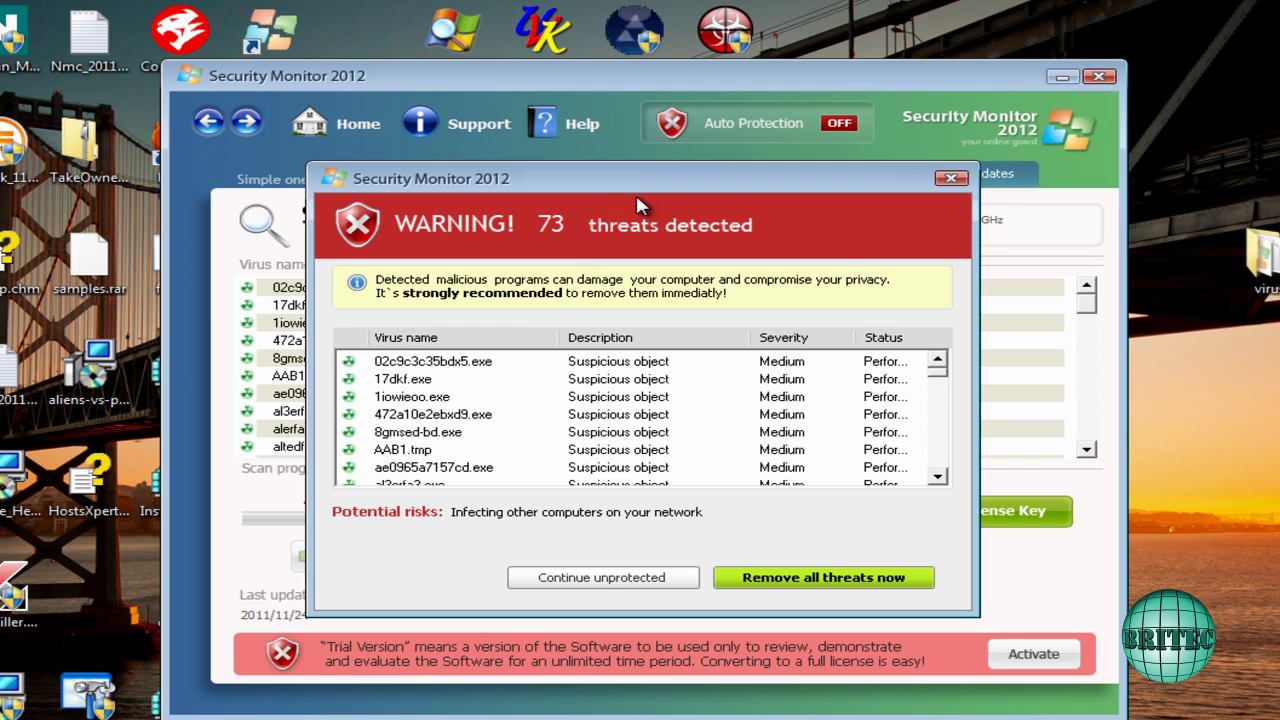
{"action": "left_click_drag", "start_coordinate": [646, 200], "coordinate": [671, 423]}
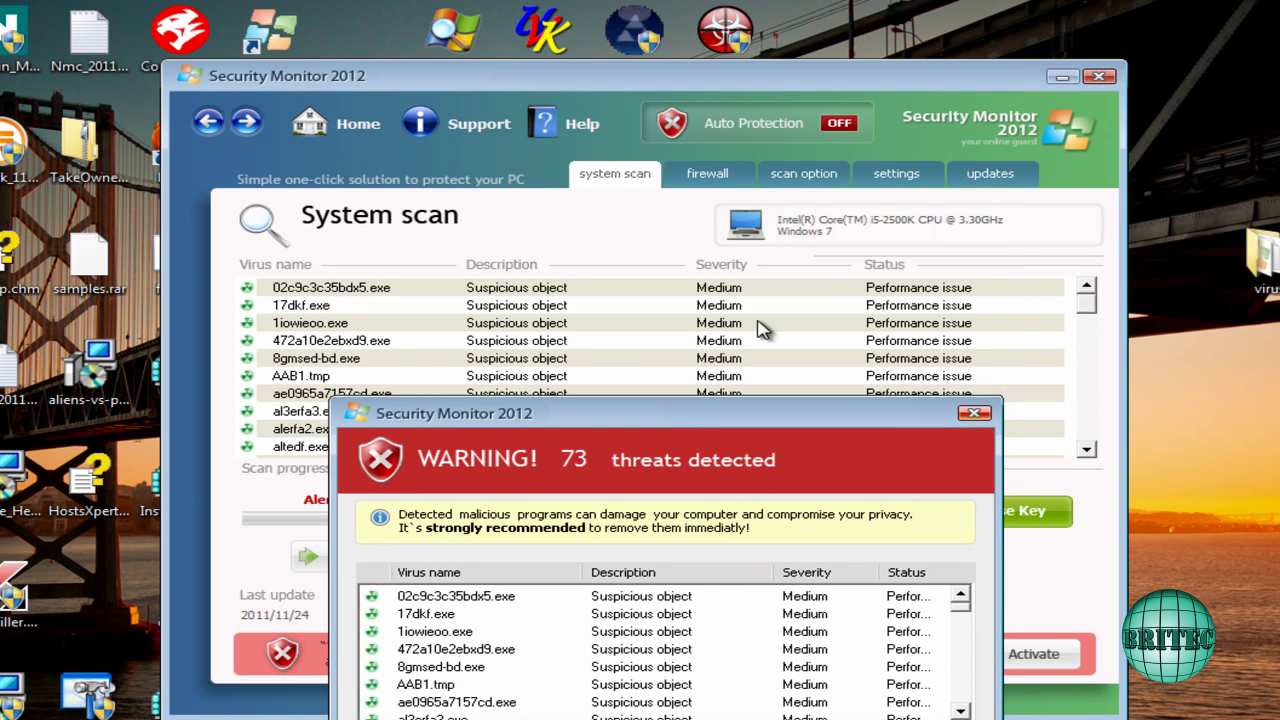
{"action": "left_click_drag", "start_coordinate": [674, 423], "coordinate": [656, 190]}
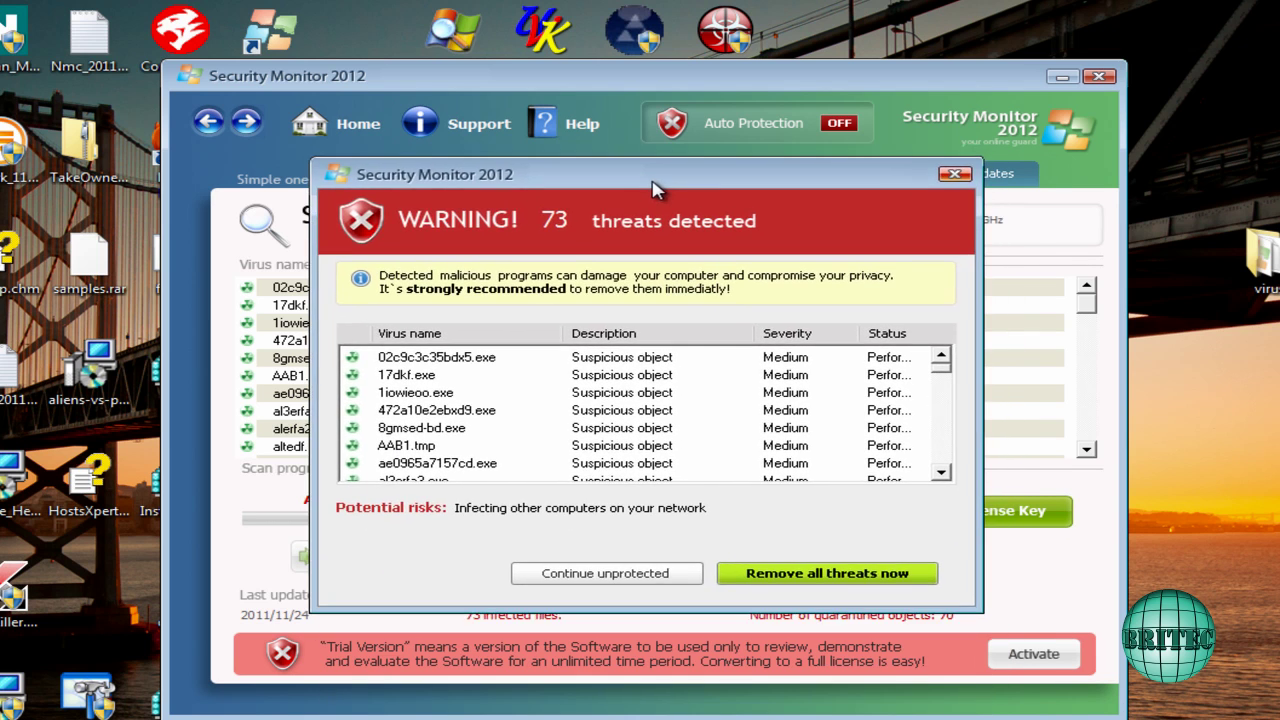
{"action": "left_click", "coordinate": [955, 176]}
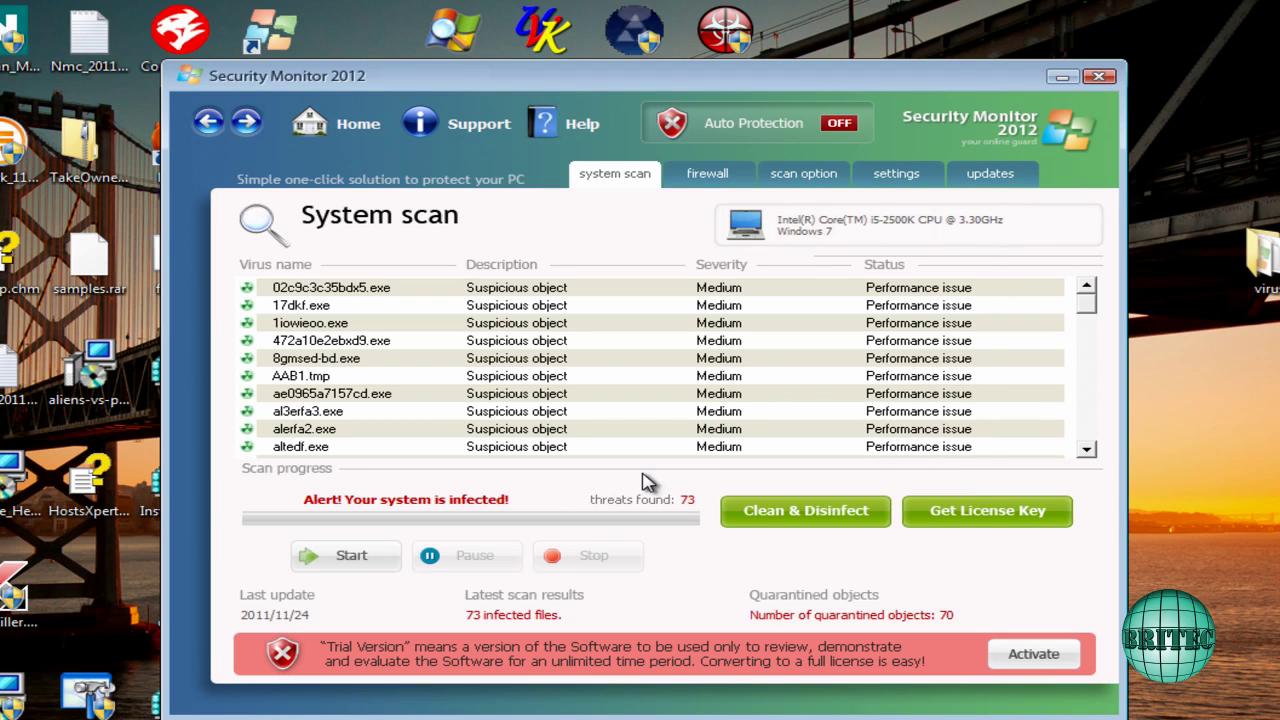
{"action": "left_click", "coordinate": [350, 556]}
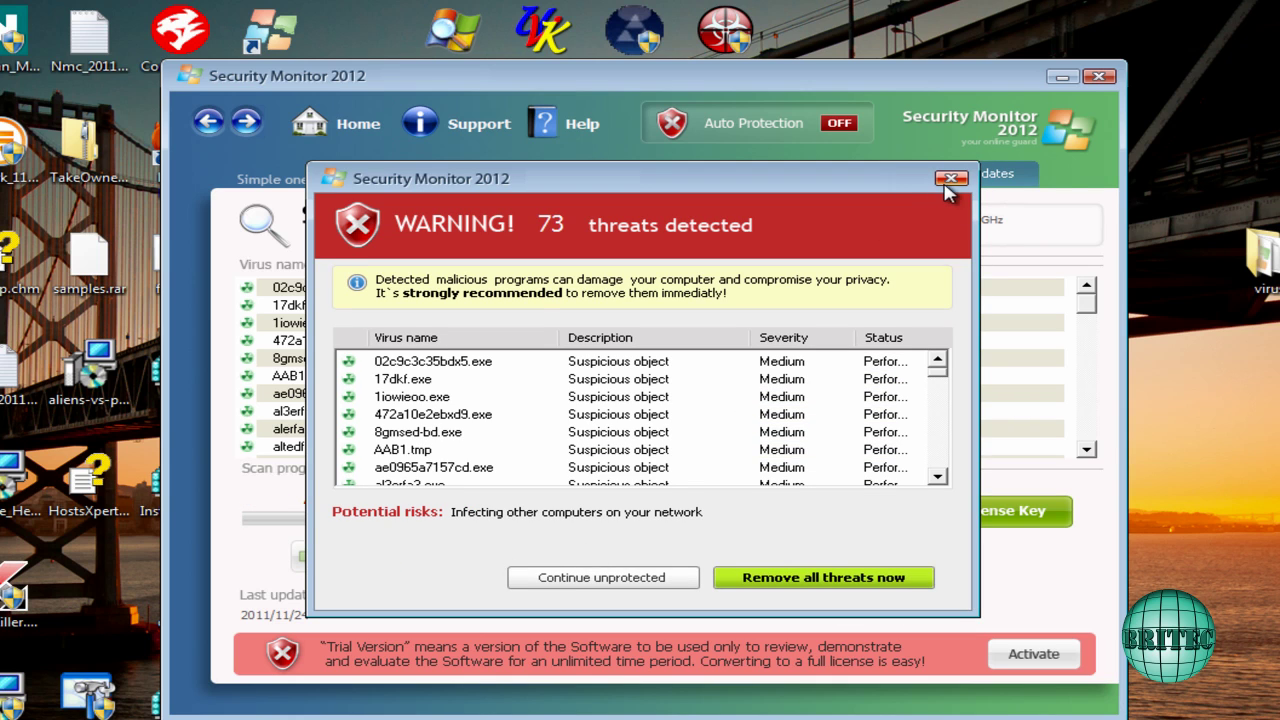
{"action": "left_click", "coordinate": [951, 178]}
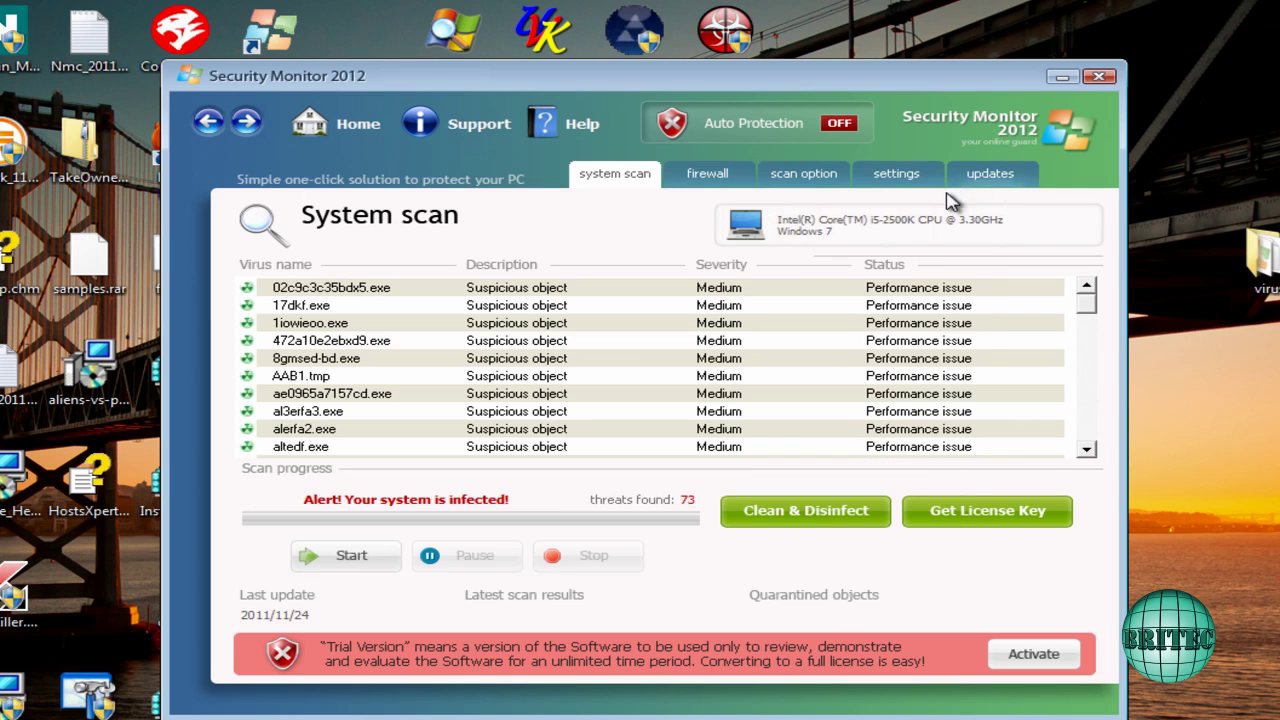
Browse Security Monitor 2012's firewall, scan options, settings and updates pages
{"action": "left_click", "coordinate": [861, 448]}
{"action": "left_click", "coordinate": [710, 186]}
{"action": "left_click", "coordinate": [800, 186]}
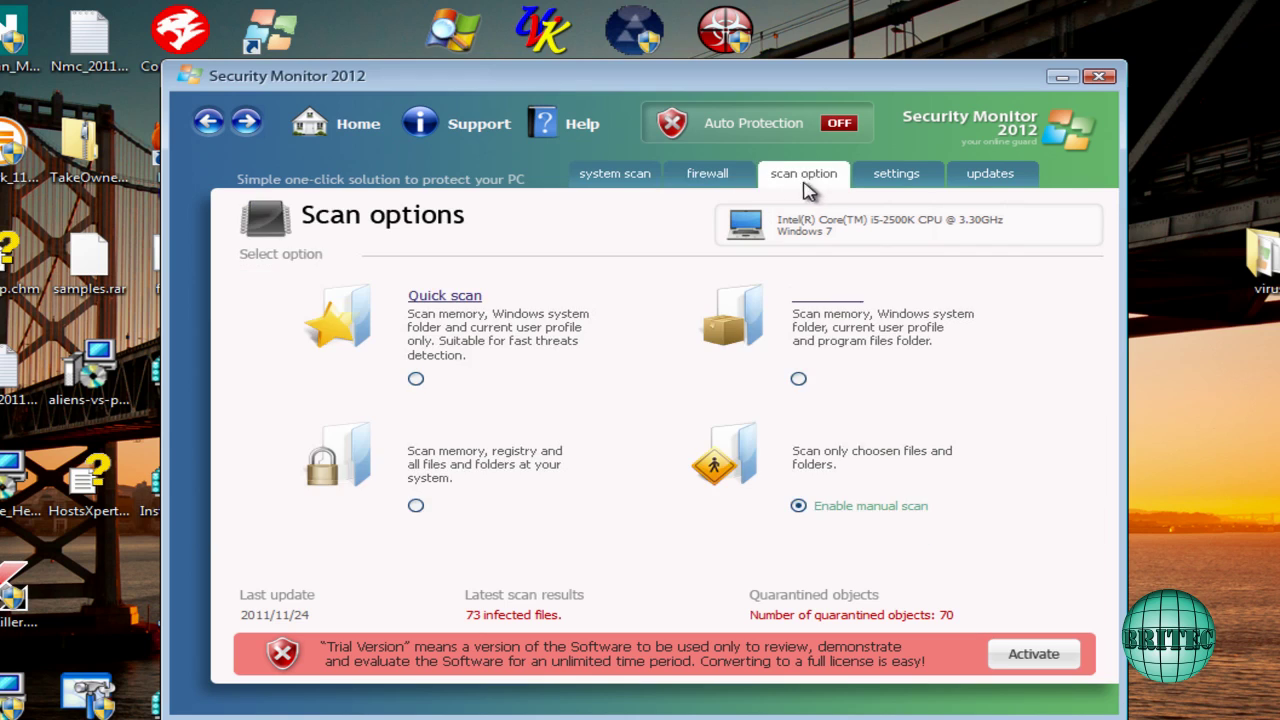
{"action": "left_click", "coordinate": [877, 183]}
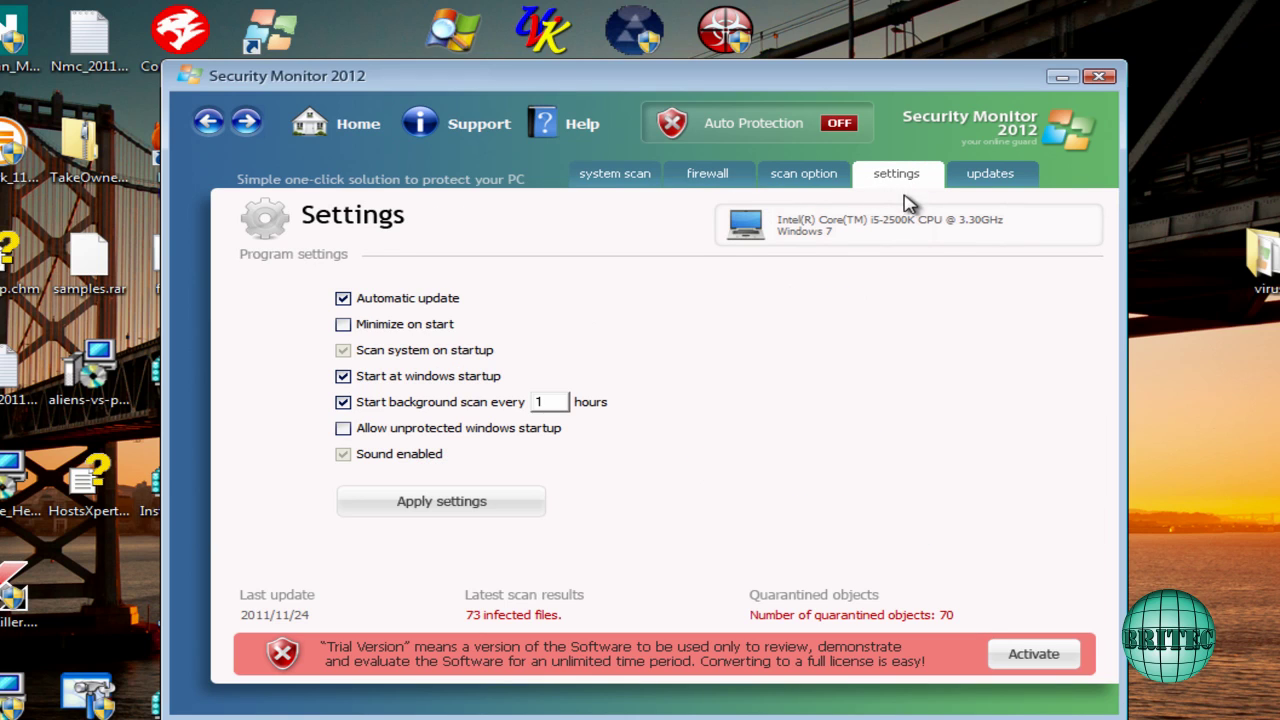
{"action": "left_click", "coordinate": [970, 184]}
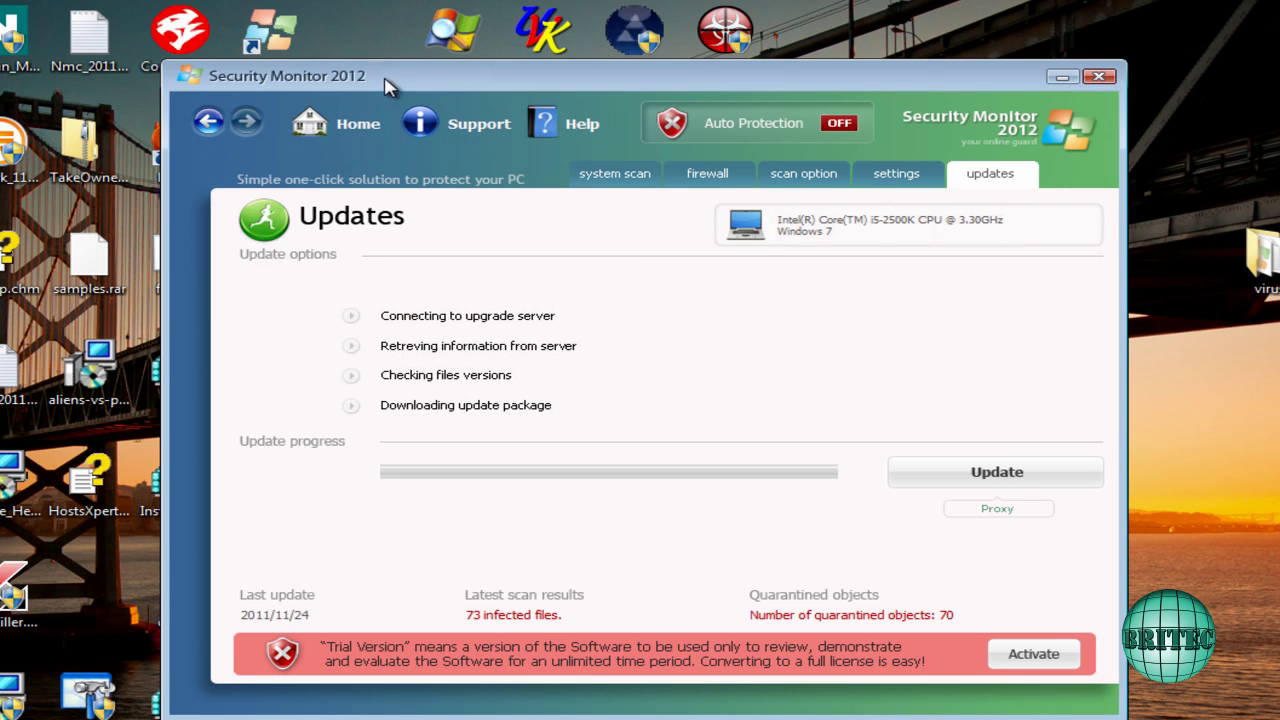
Try launching Firefox from the desktop, then dismiss the block message and the threats warning
{"action": "left_click_drag", "start_coordinate": [370, 86], "coordinate": [497, 107]}
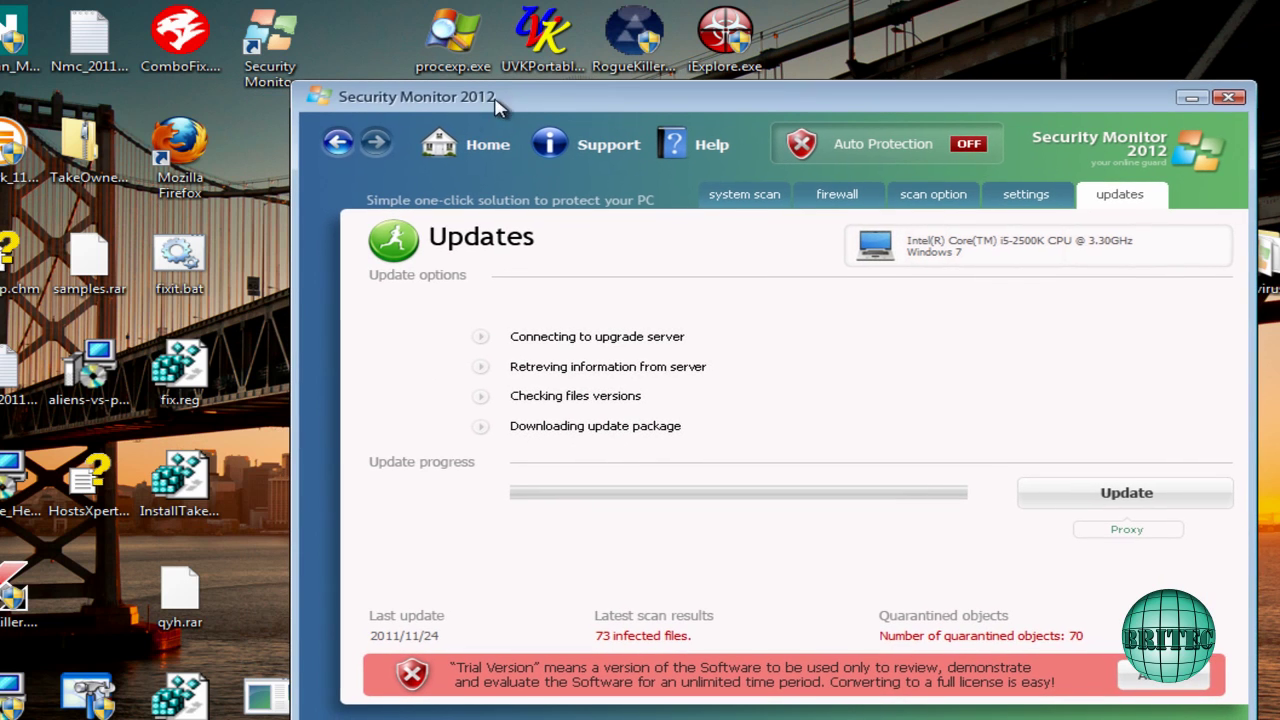
{"action": "double_click", "coordinate": [190, 158]}
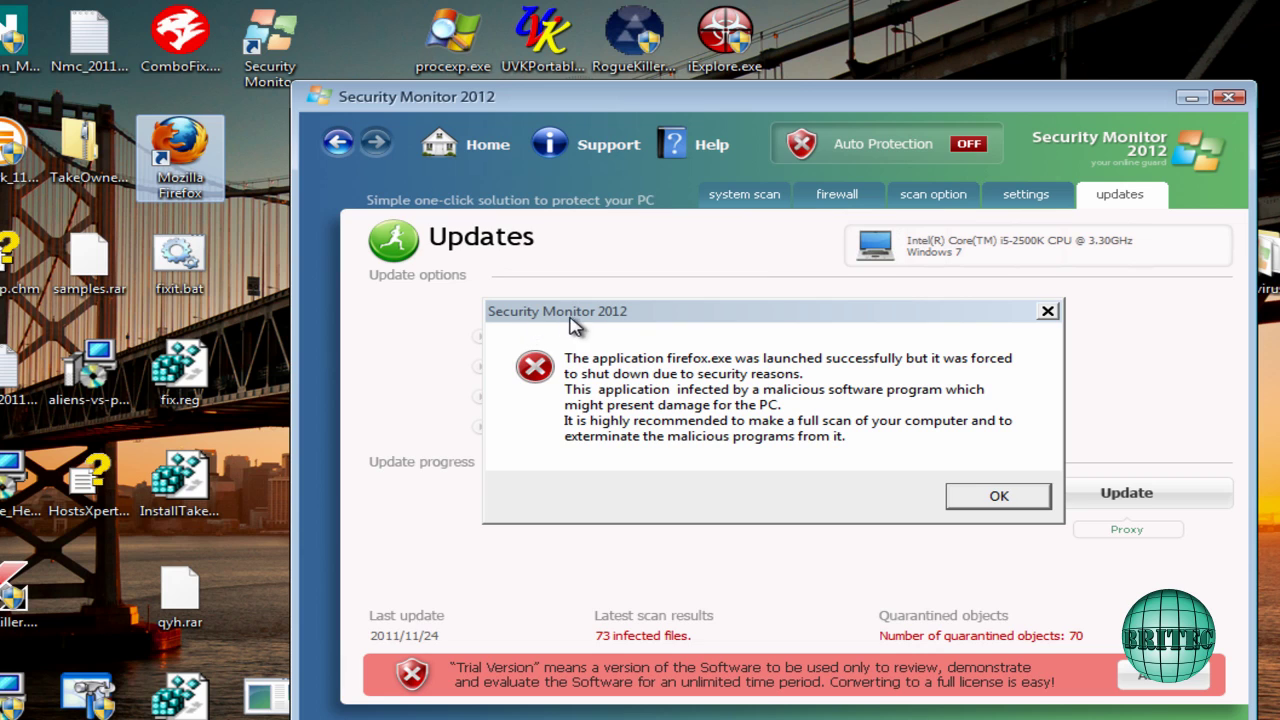
{"action": "left_click", "coordinate": [1000, 495]}
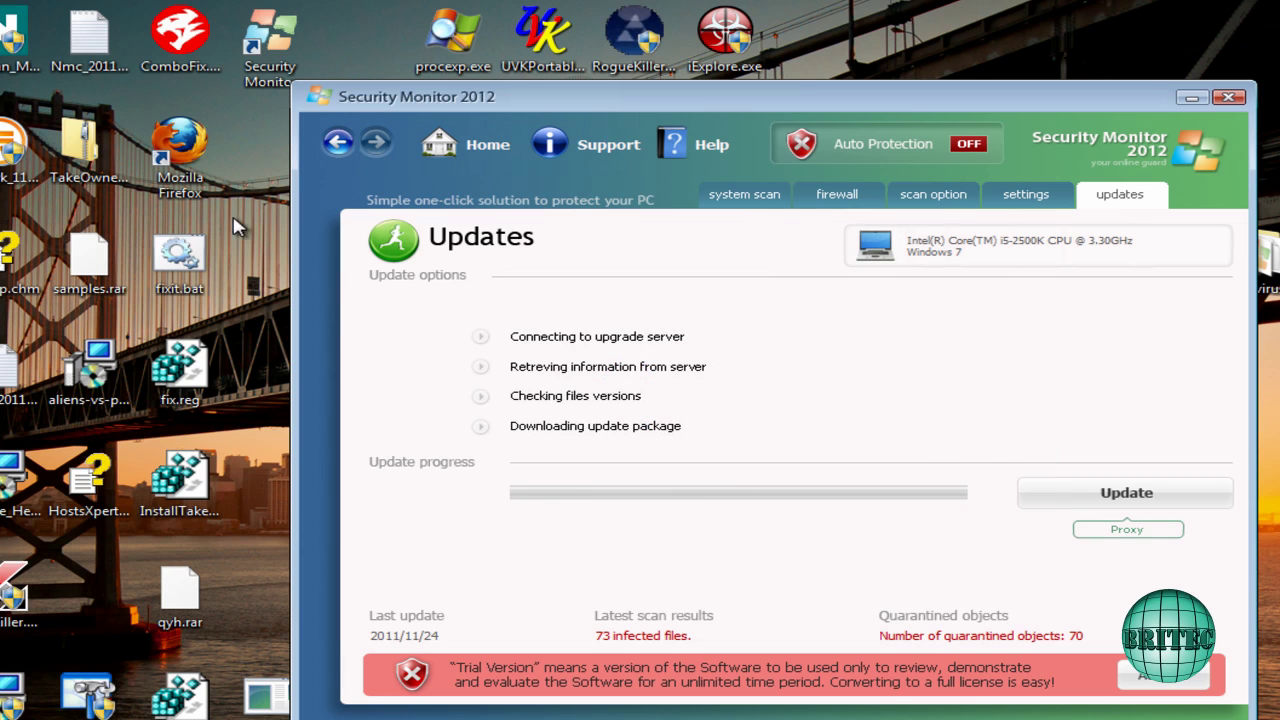
{"action": "left_click", "coordinate": [1077, 201]}
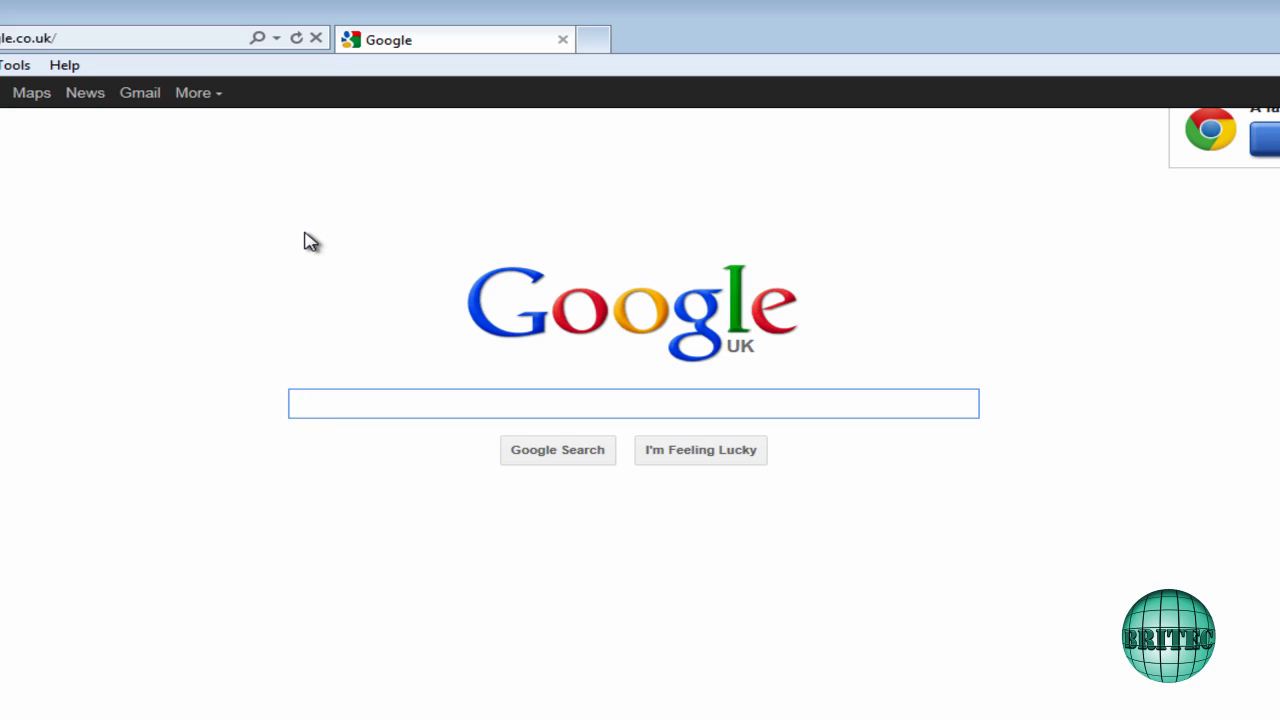
Search Google for 'malwarebytes' and open the Malwarebytes homepage from the results
{"action": "type", "text": "malwar"}
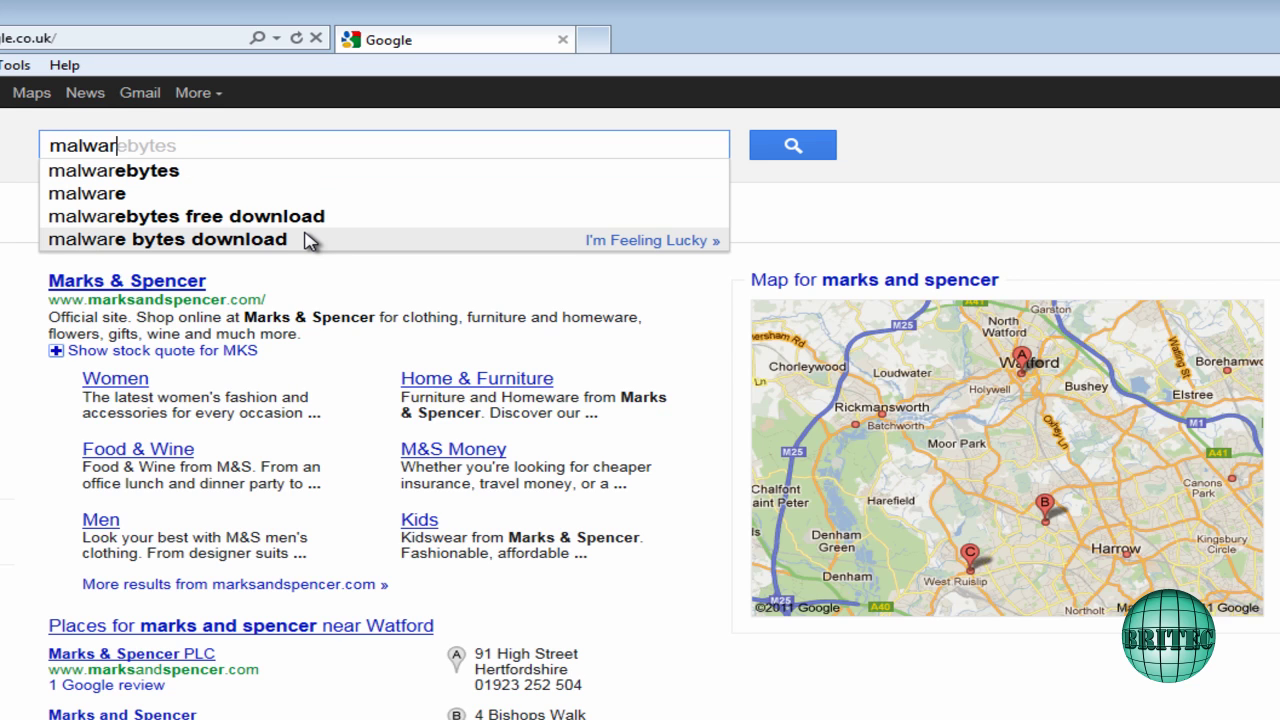
{"action": "type", "text": "ebytes"}
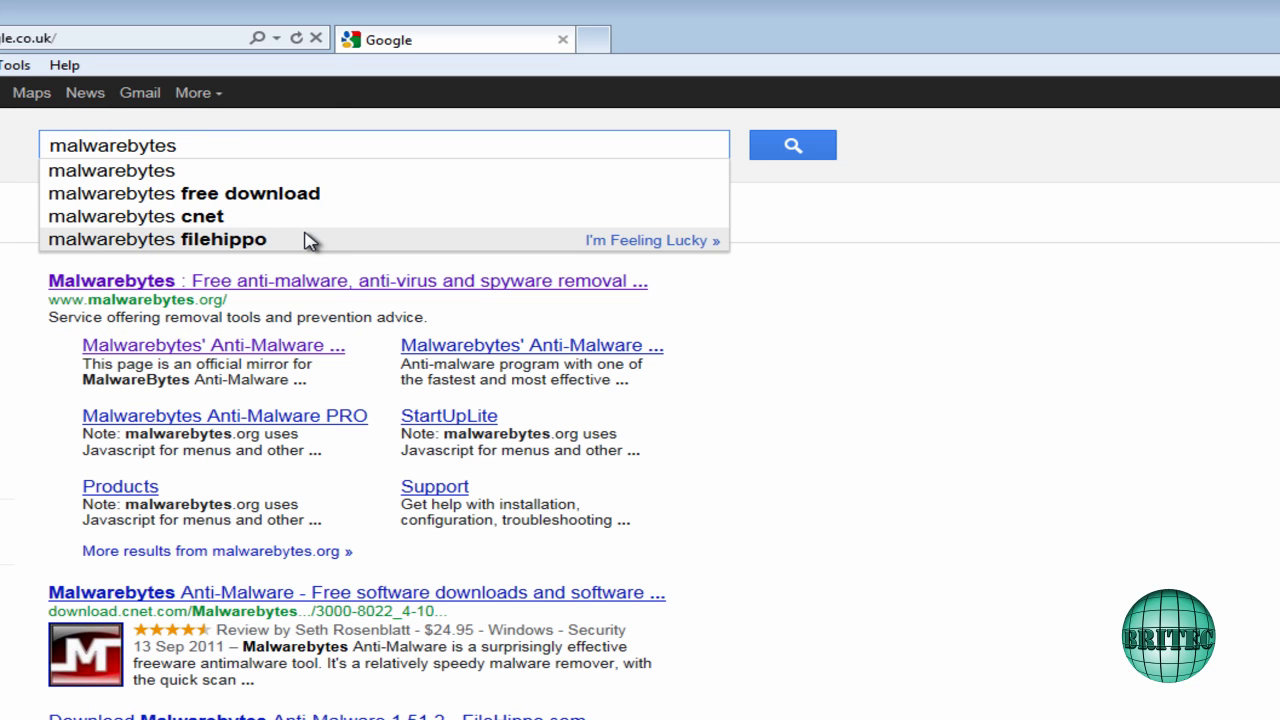
{"action": "left_click", "coordinate": [289, 290]}
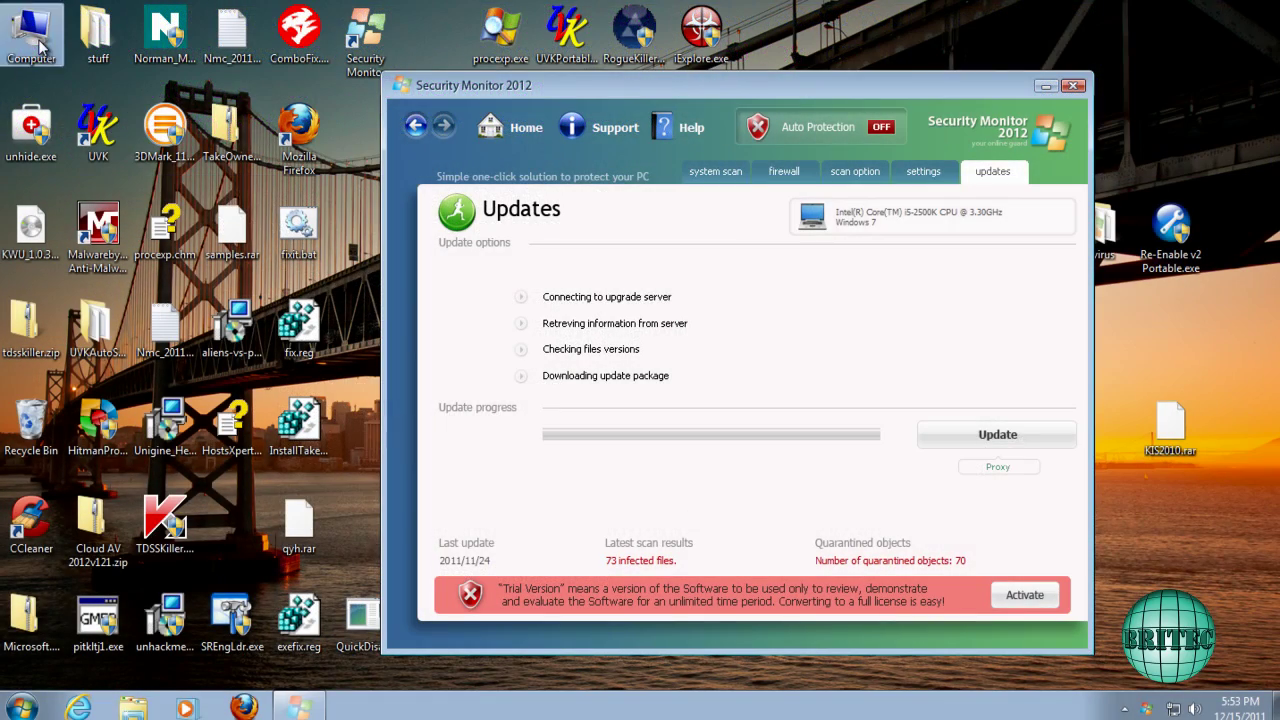
Browse to C:\Users\Britec\AppData\Roaming\Security Monitor and select its six rogue files
{"action": "double_click", "coordinate": [38, 44]}
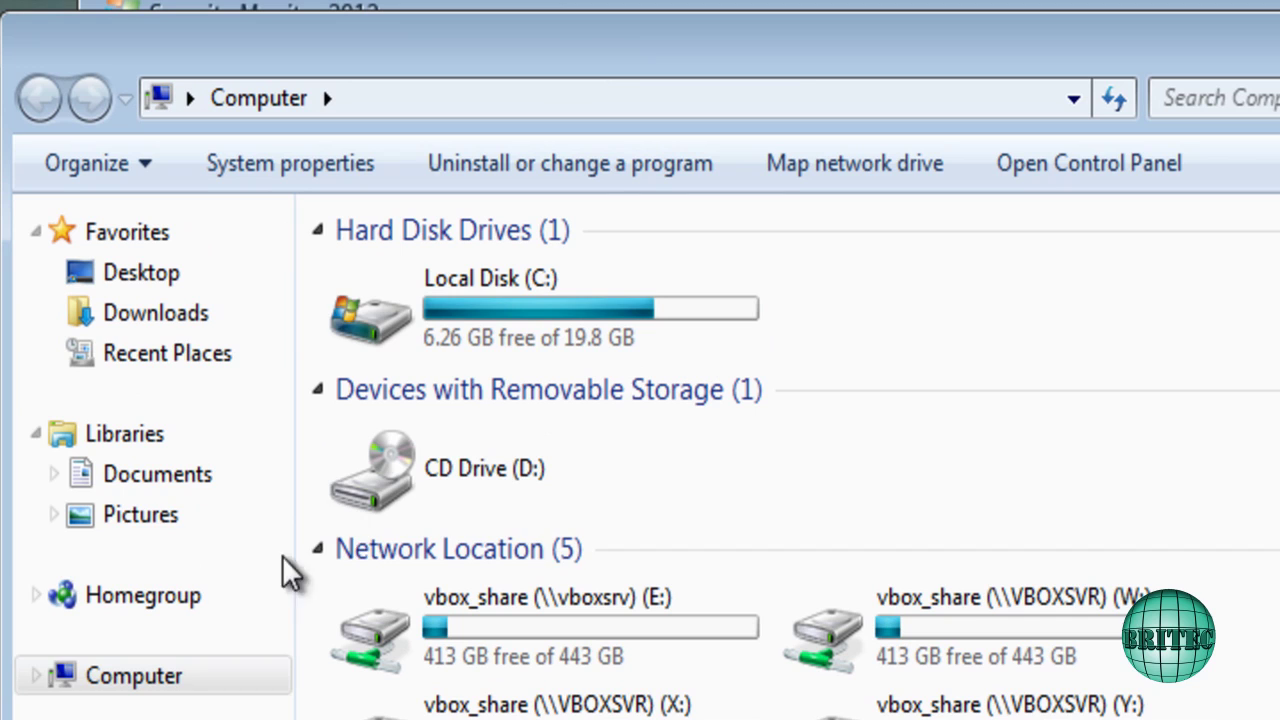
{"action": "double_click", "coordinate": [445, 325]}
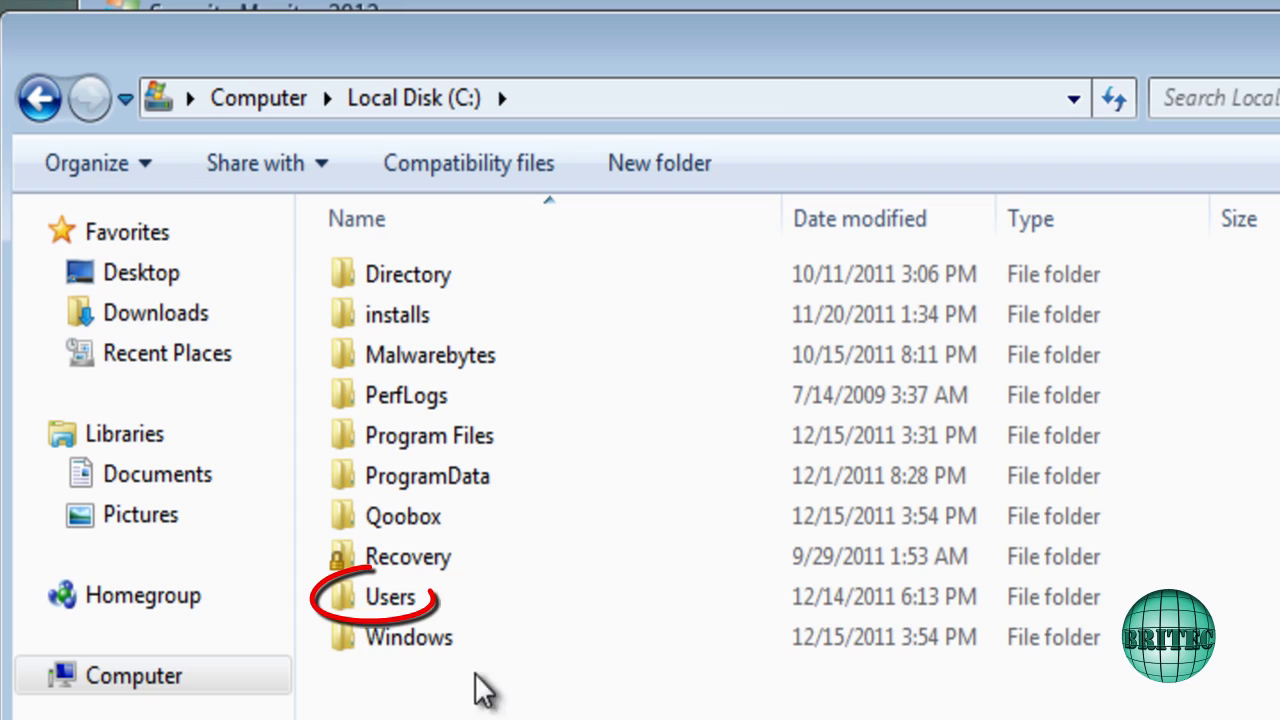
{"action": "double_click", "coordinate": [389, 600]}
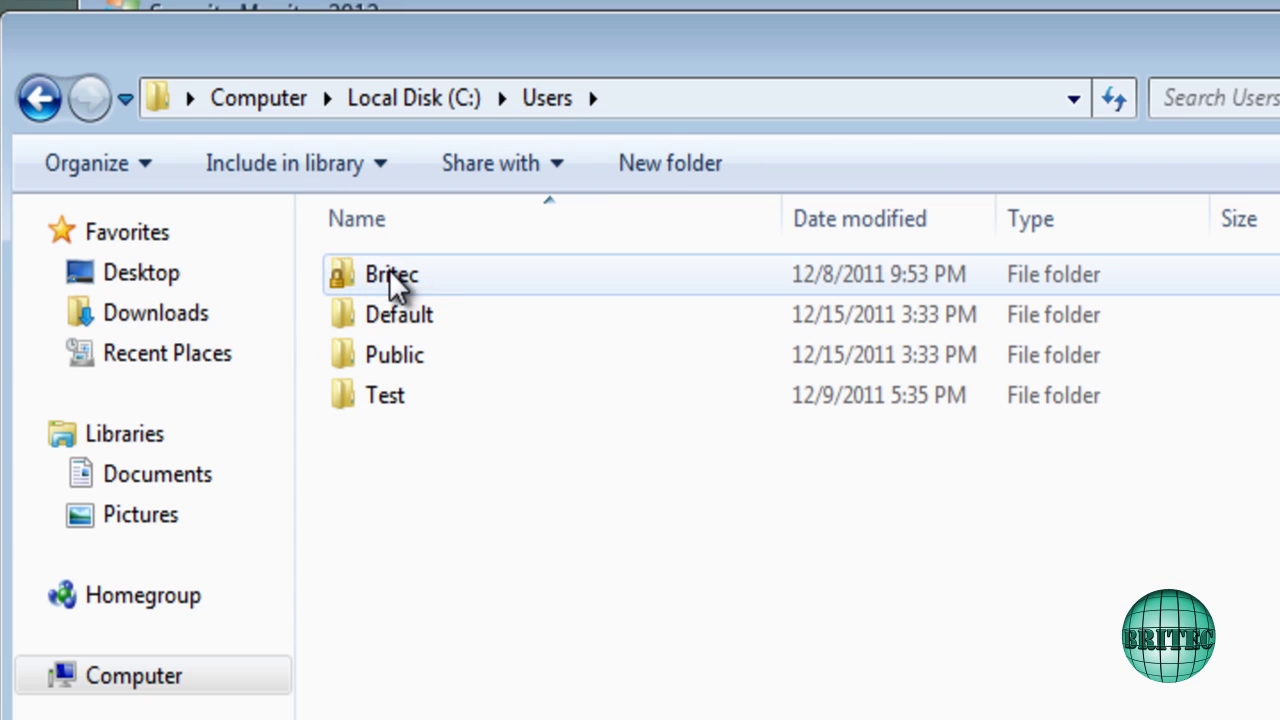
{"action": "double_click", "coordinate": [407, 275]}
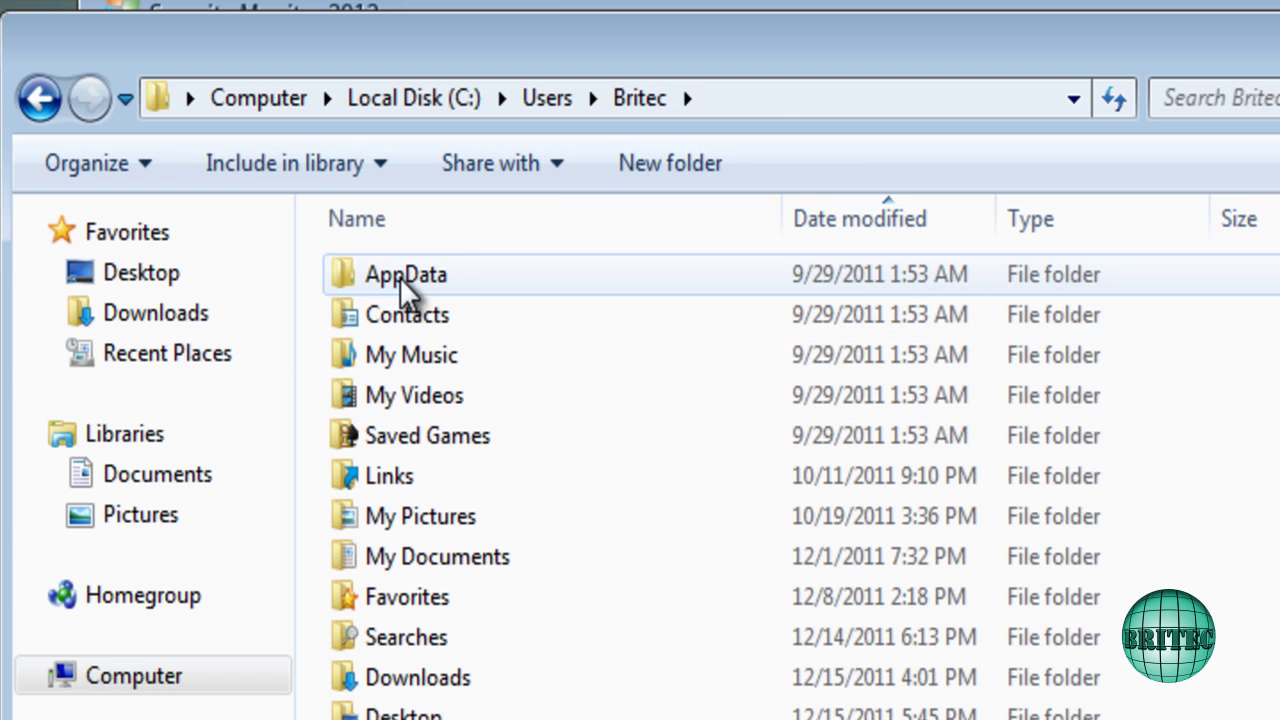
{"action": "double_click", "coordinate": [403, 279]}
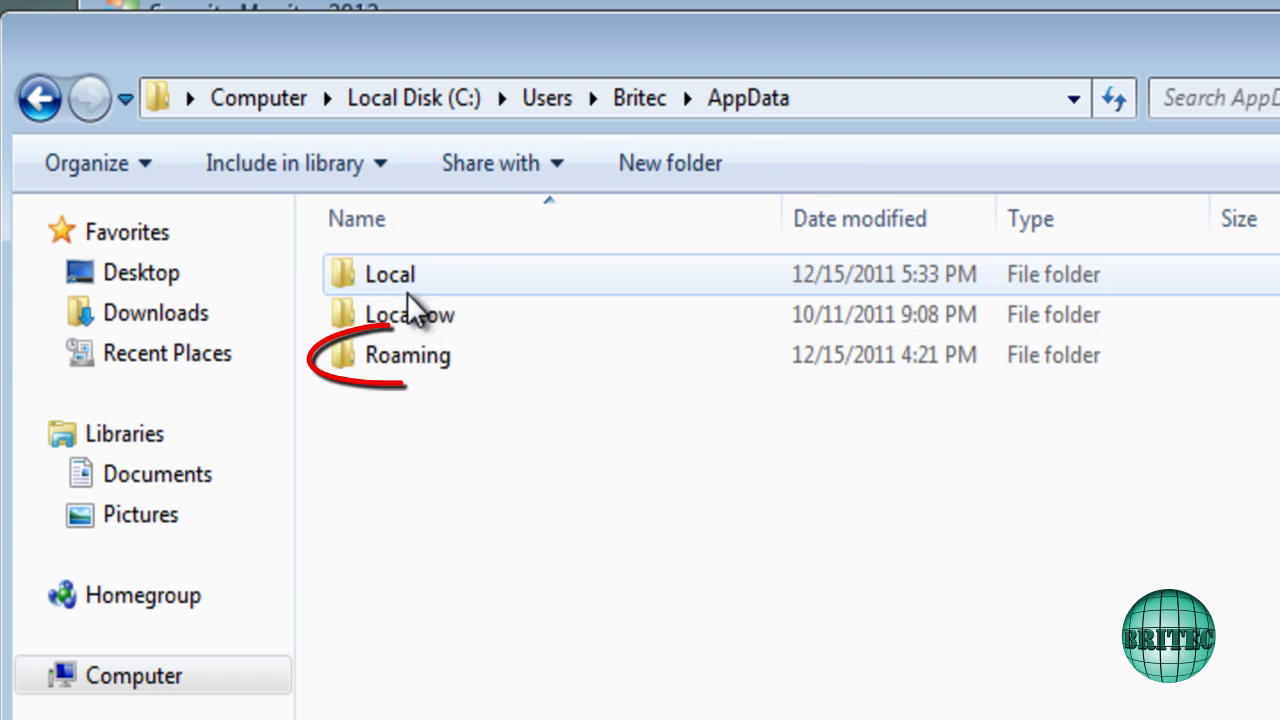
{"action": "double_click", "coordinate": [408, 358]}
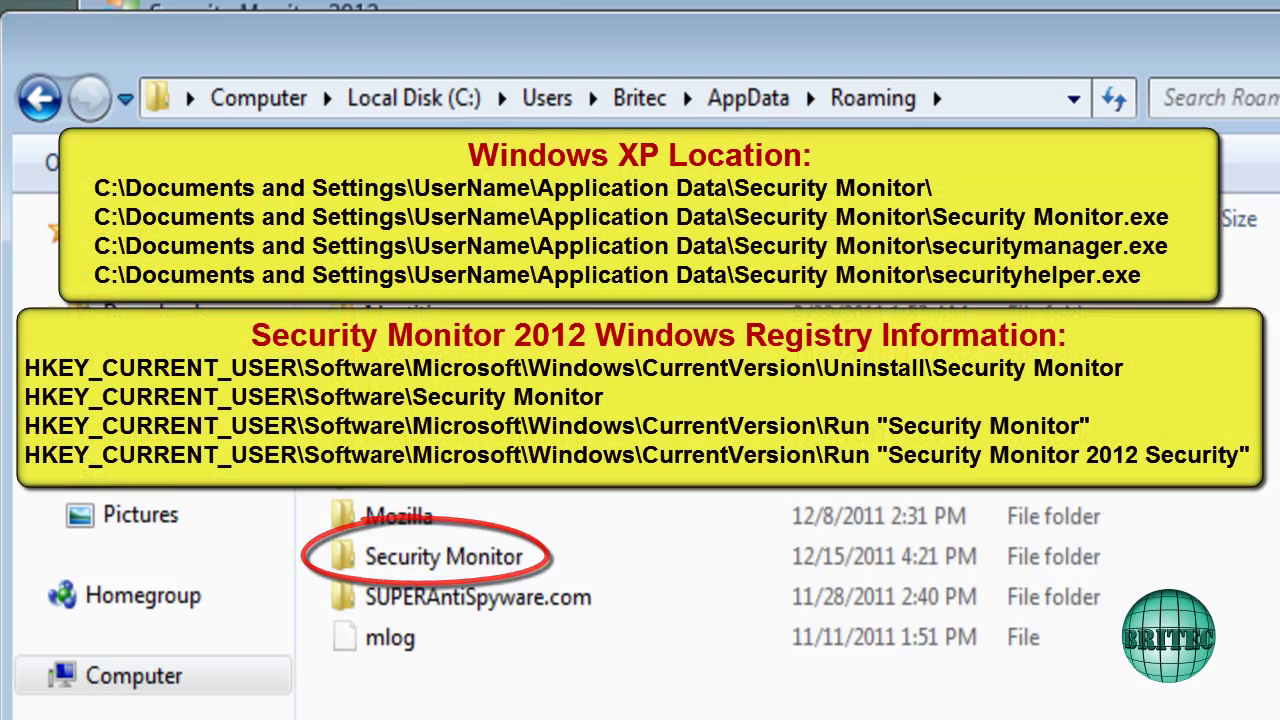
{"action": "mouse_move", "coordinate": [420, 574]}
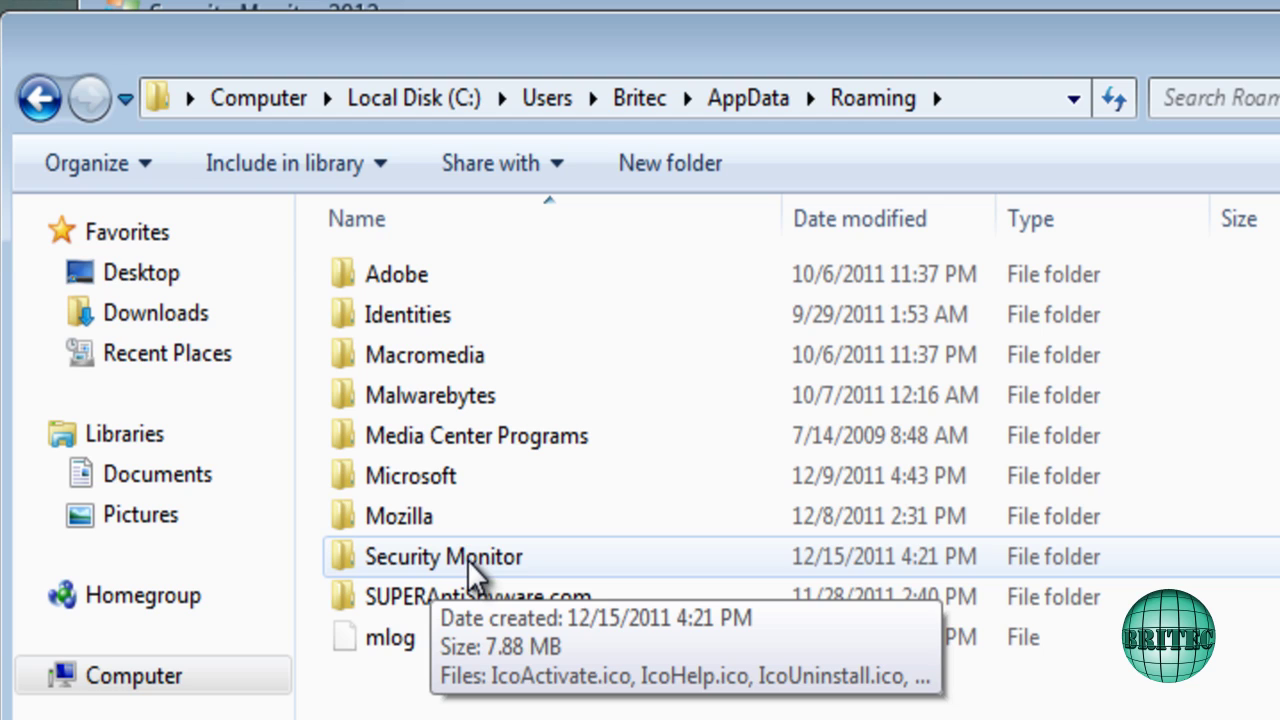
{"action": "double_click", "coordinate": [467, 562]}
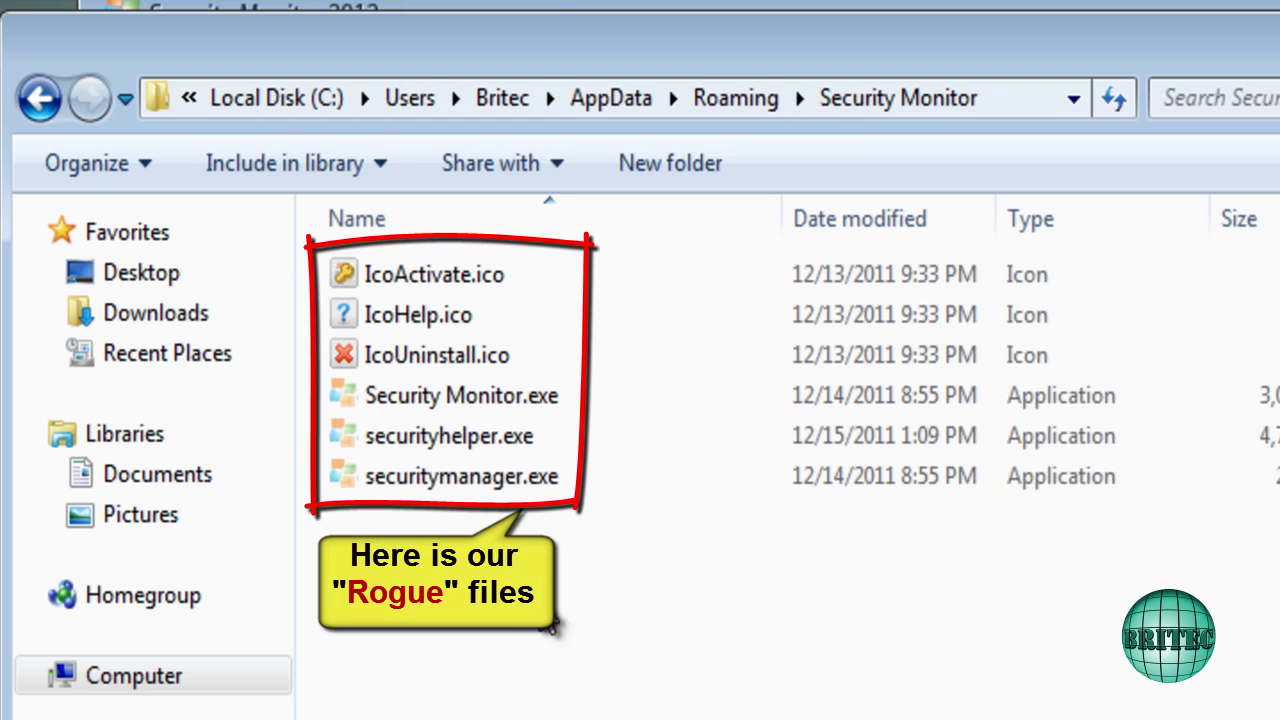
{"action": "mouse_move", "coordinate": [586, 594]}
{"action": "left_mouse_down"}
{"action": "mouse_move", "coordinate": [400, 518]}
{"action": "mouse_move", "coordinate": [342, 244]}
{"action": "left_mouse_up"}
{"action": "left_click", "coordinate": [470, 560]}
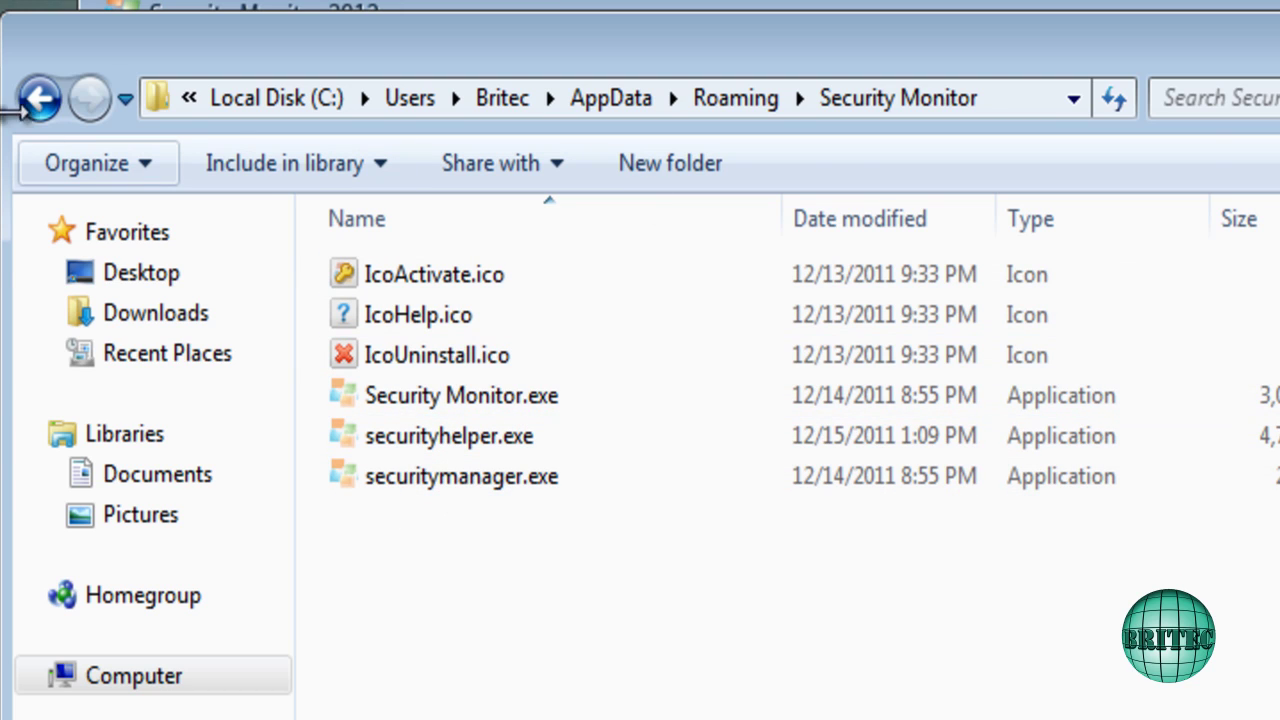
Go back to AppData and inspect the executables in the Local\temp folder
{"action": "left_click", "coordinate": [38, 100]}
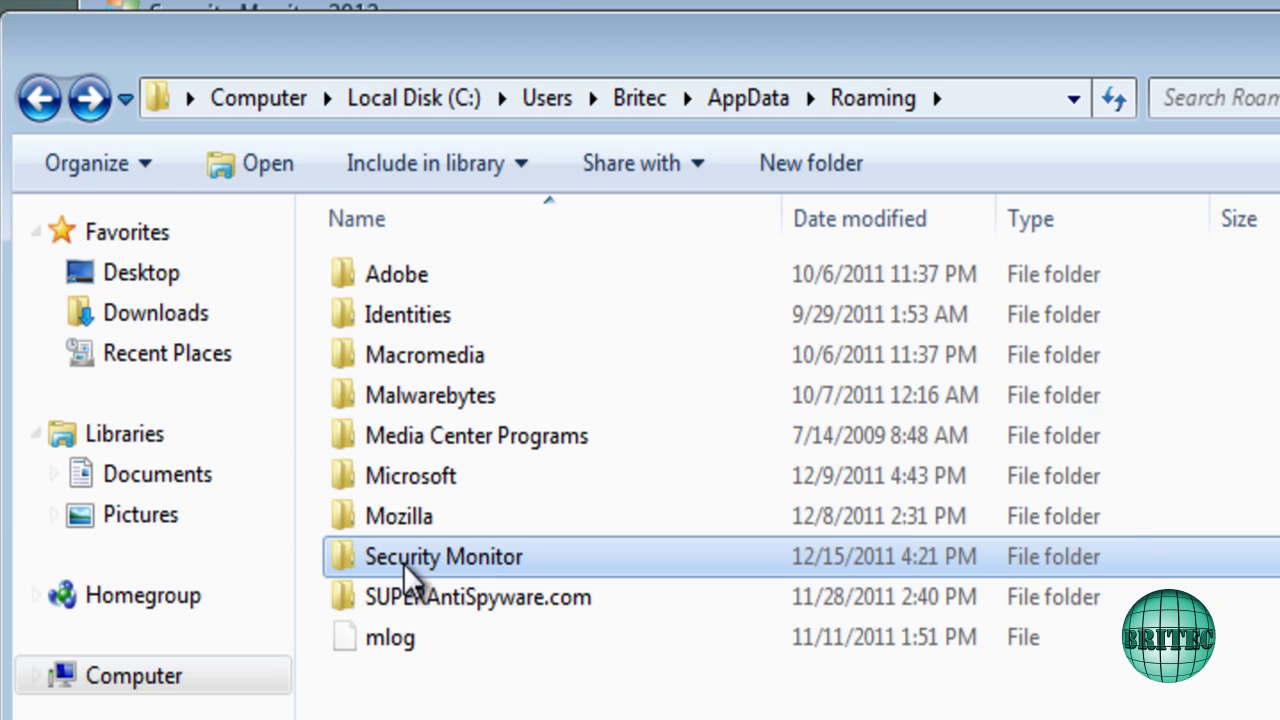
{"action": "left_click", "coordinate": [42, 102]}
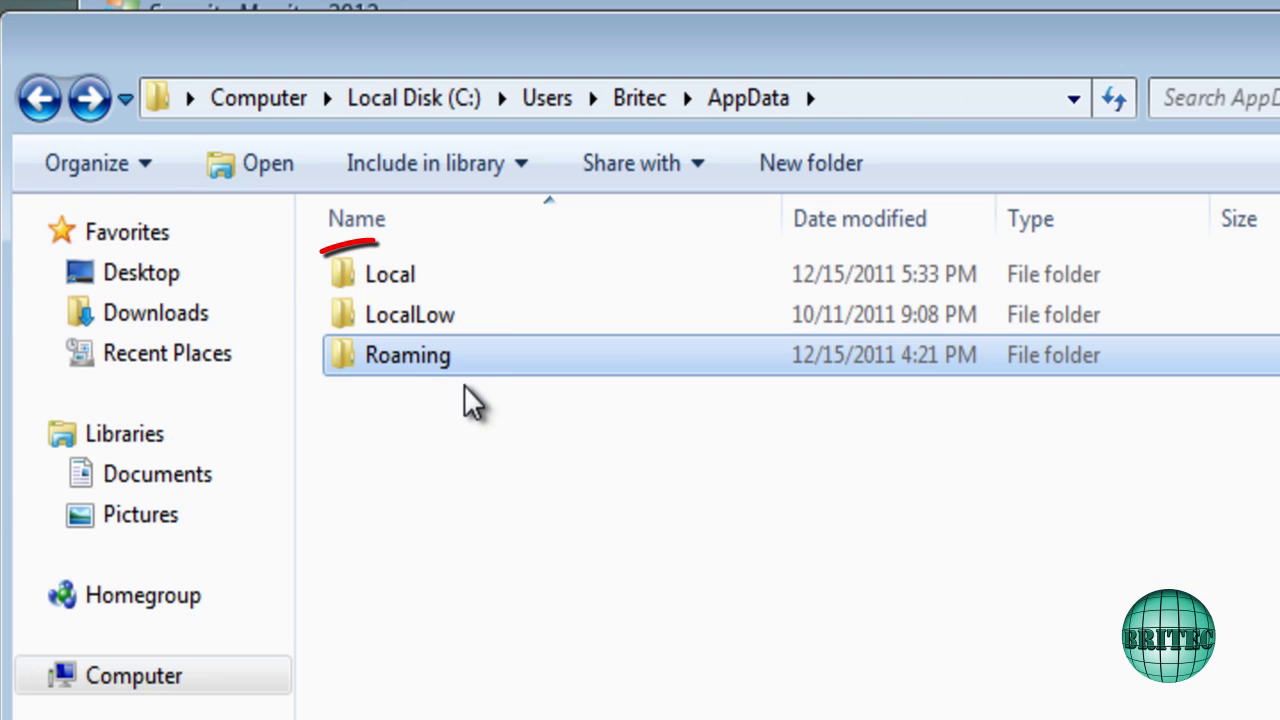
{"action": "left_click", "coordinate": [400, 284]}
{"action": "double_click", "coordinate": [400, 285]}
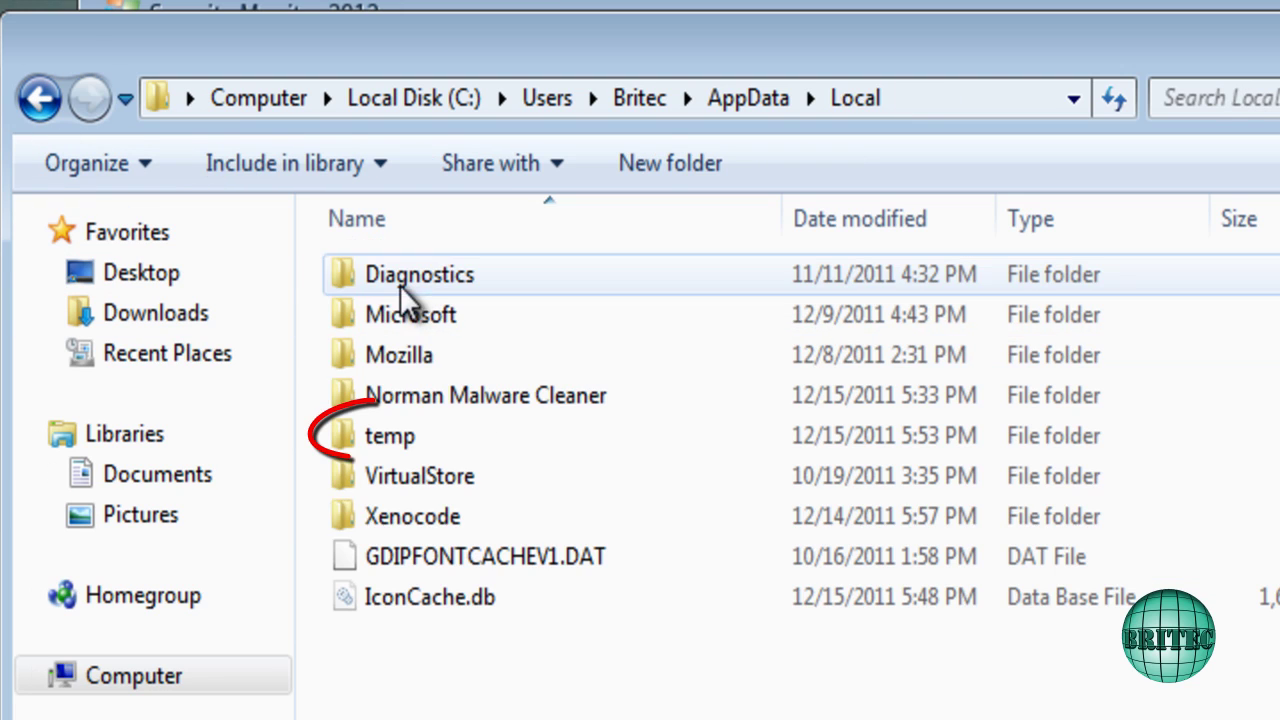
{"action": "double_click", "coordinate": [401, 437]}
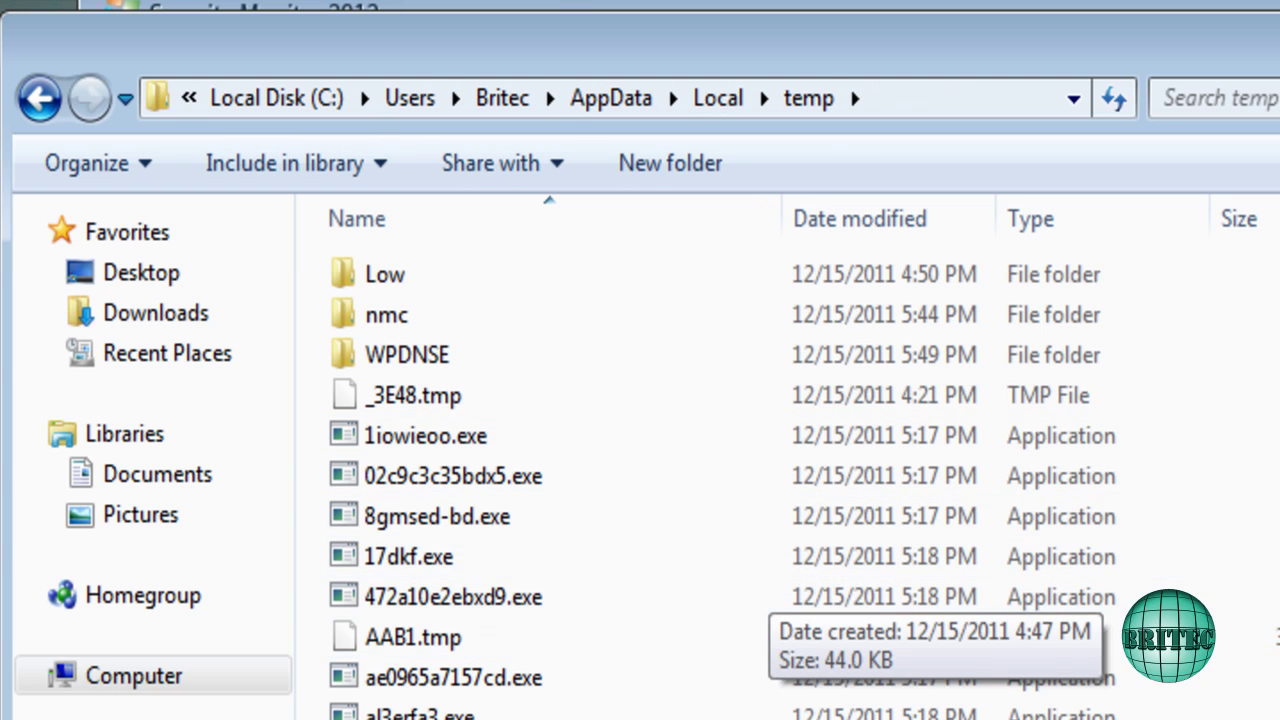
{"action": "scroll", "coordinate": [1240, 310], "scroll_direction": "down", "scroll_amount": 15}
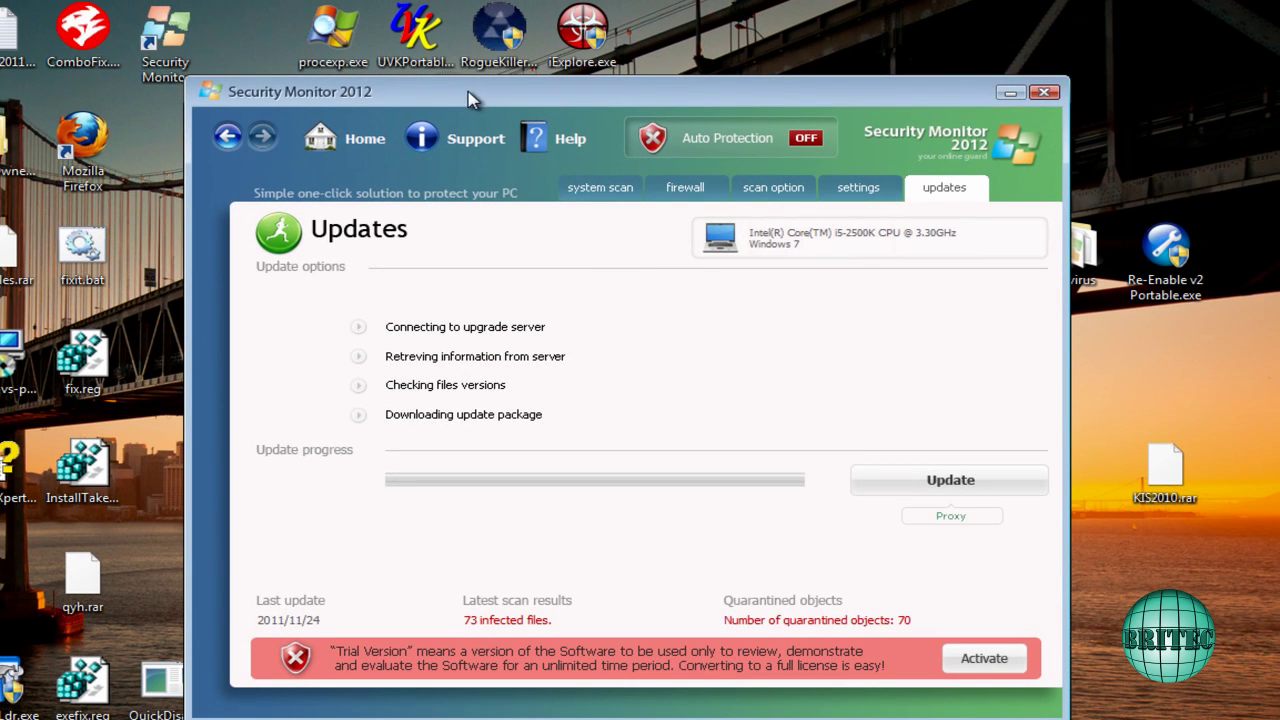
Run procexp.exe and UVKPortable.exe from the desktop, allowing both past the security warnings
{"action": "double_click", "coordinate": [340, 45]}
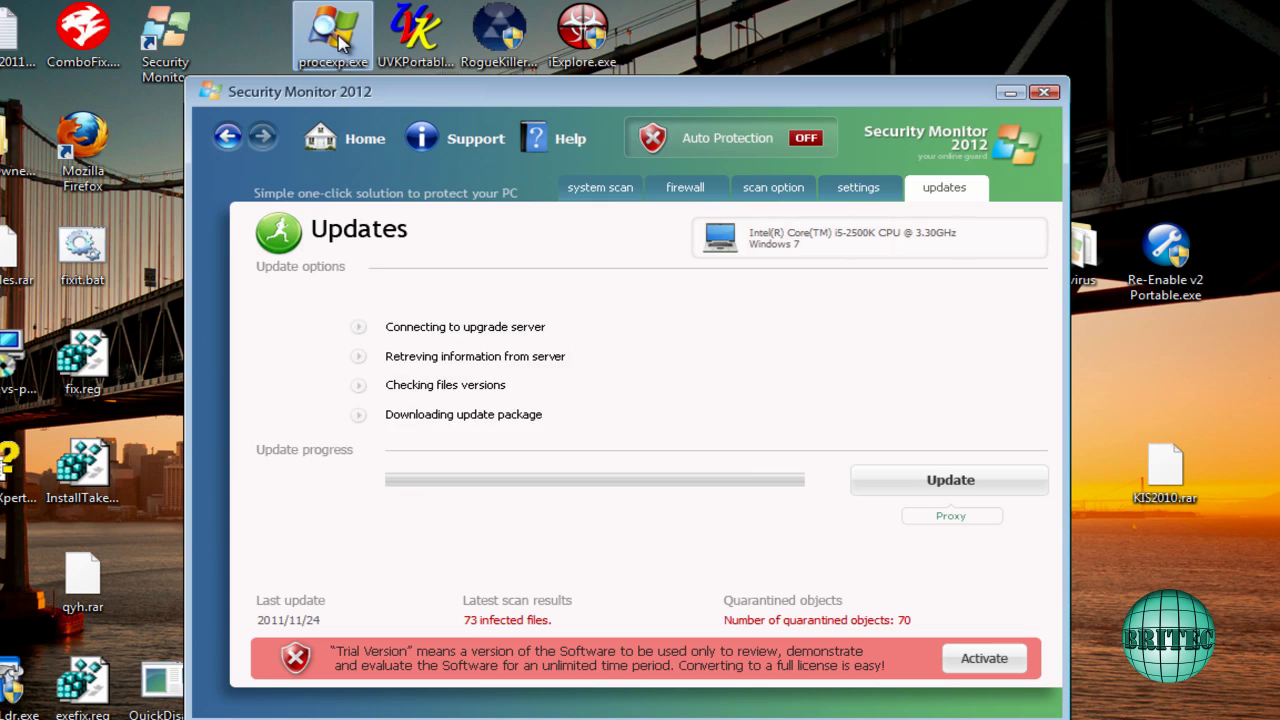
{"action": "left_click", "coordinate": [572, 405]}
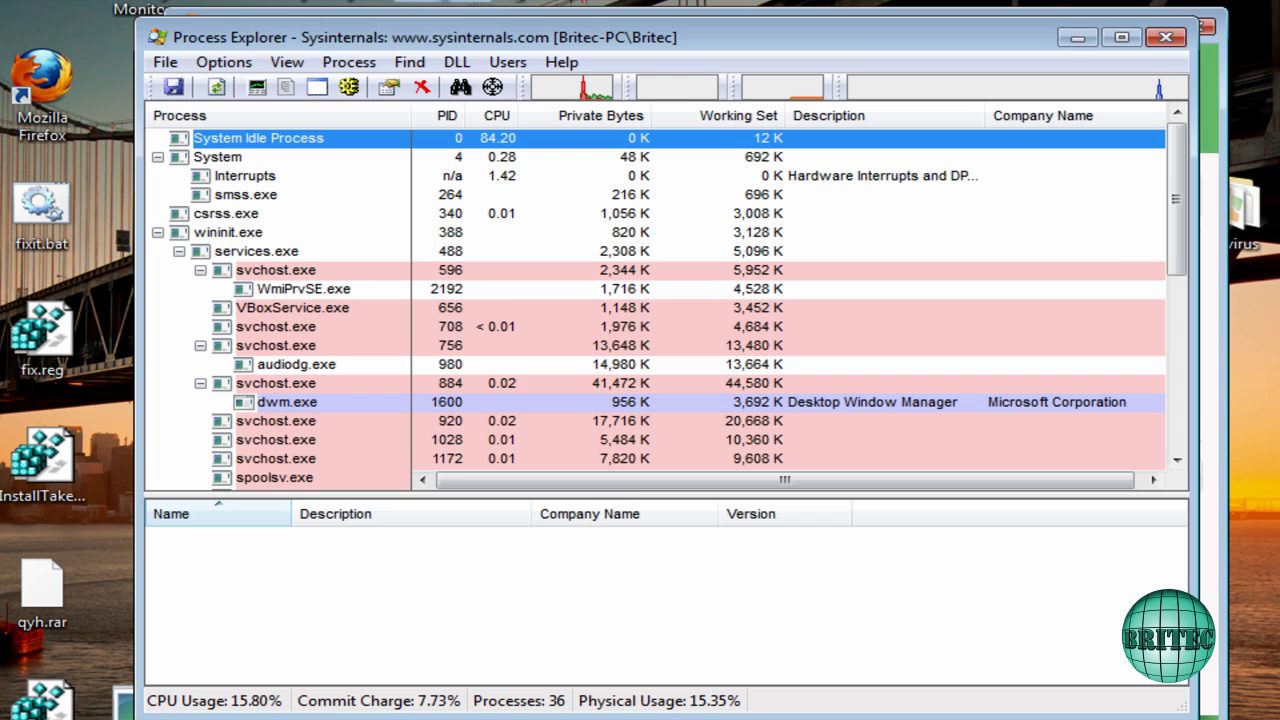
{"action": "left_click", "coordinate": [626, 389]}
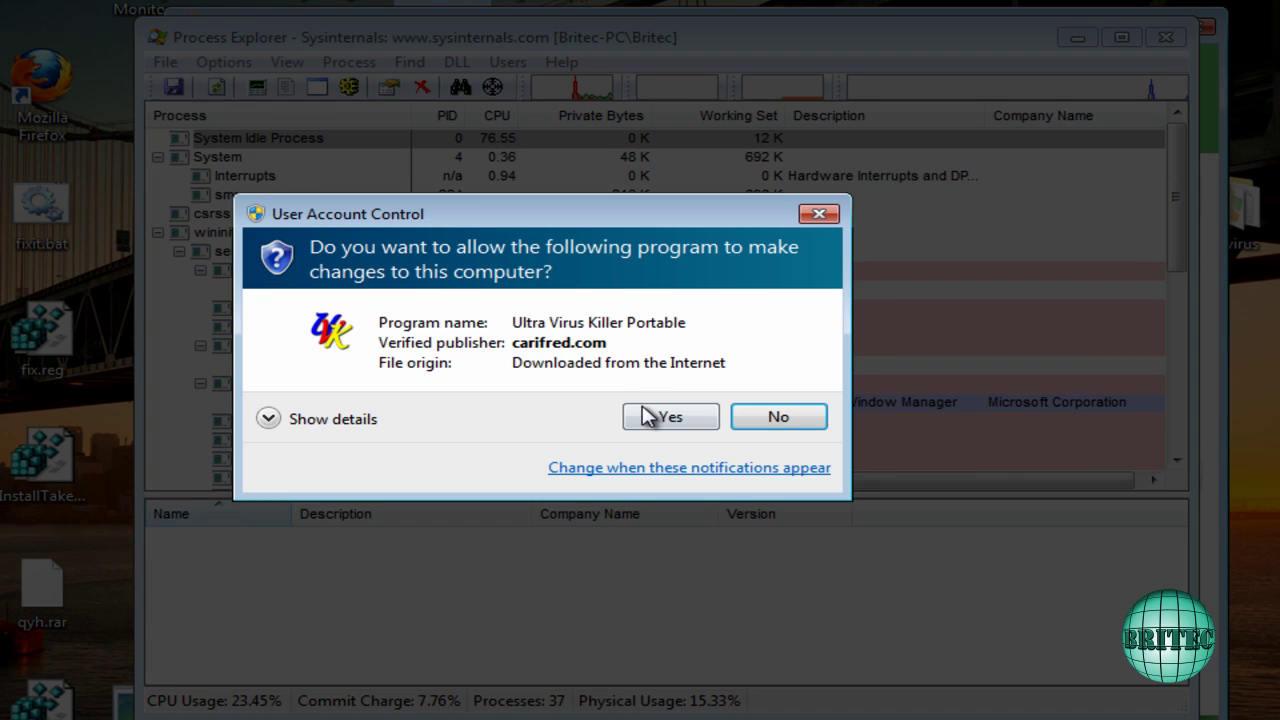
Allow UVK, skip its update, and select securityhelper.exe, securitymanager.exe and Security Monitor.exe in Process manager
{"action": "left_click", "coordinate": [666, 416]}
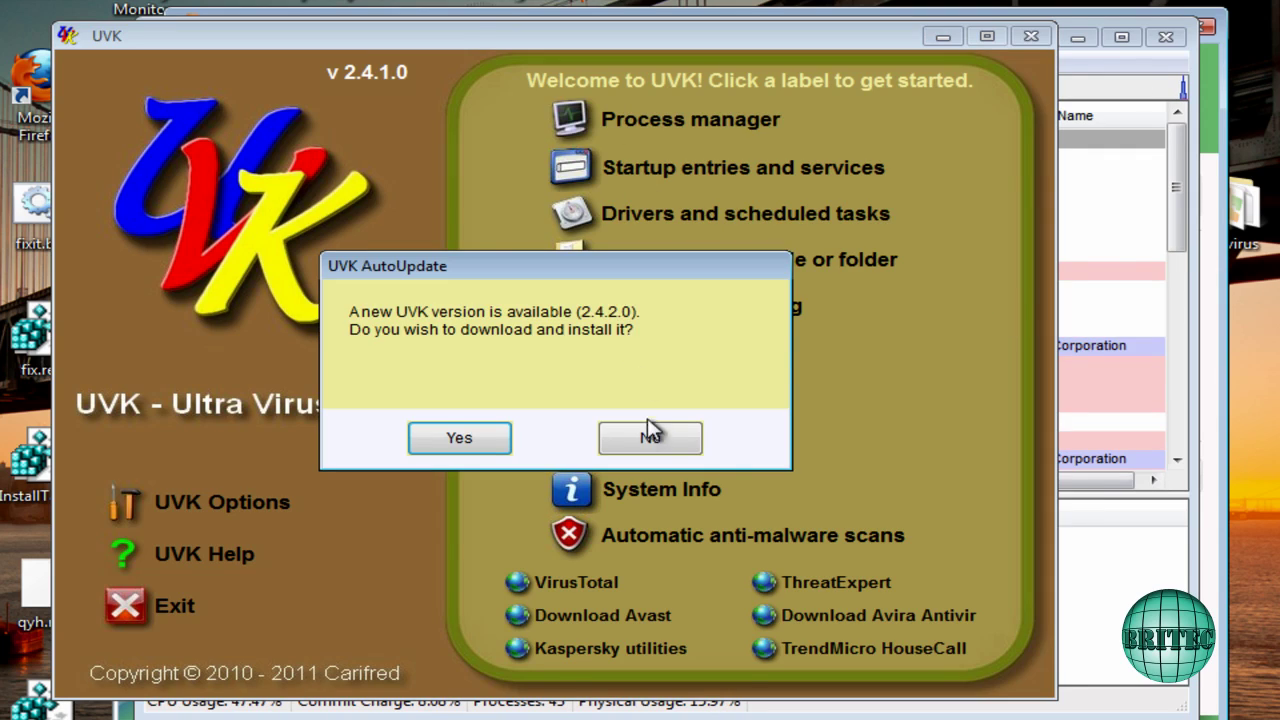
{"action": "left_click", "coordinate": [647, 425]}
{"action": "left_click", "coordinate": [687, 122]}
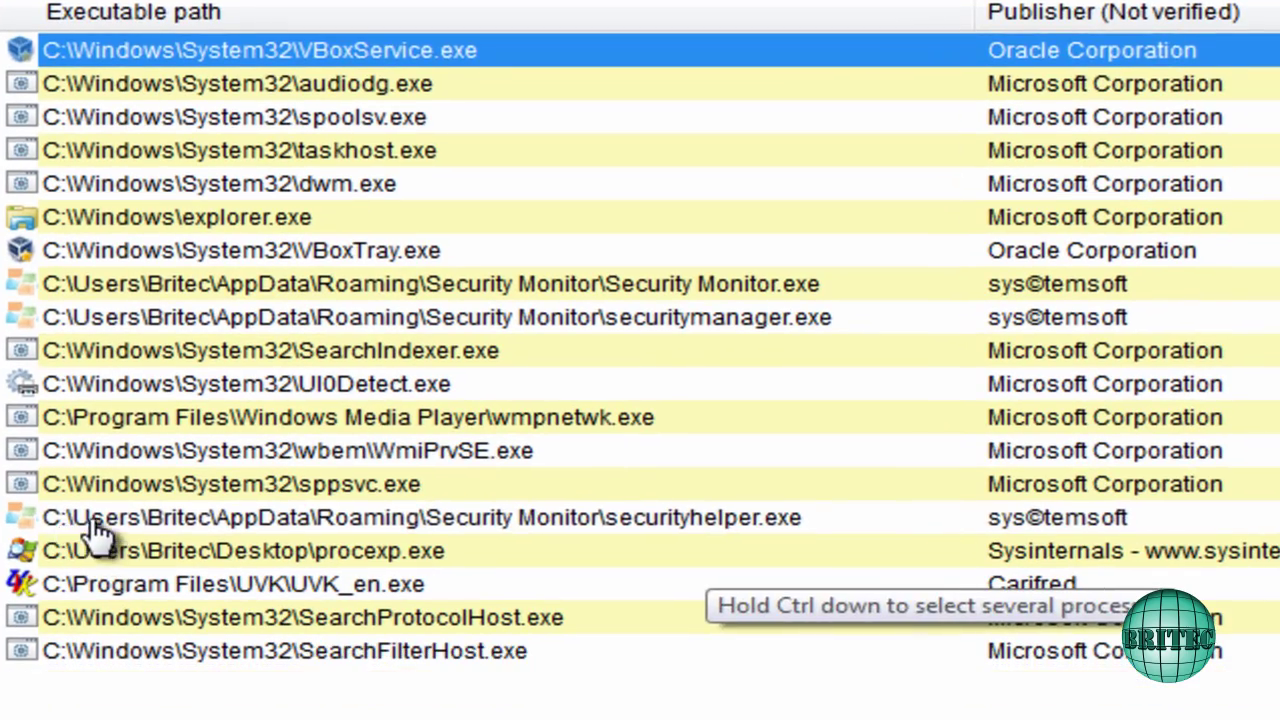
{"action": "left_click", "coordinate": [52, 529]}
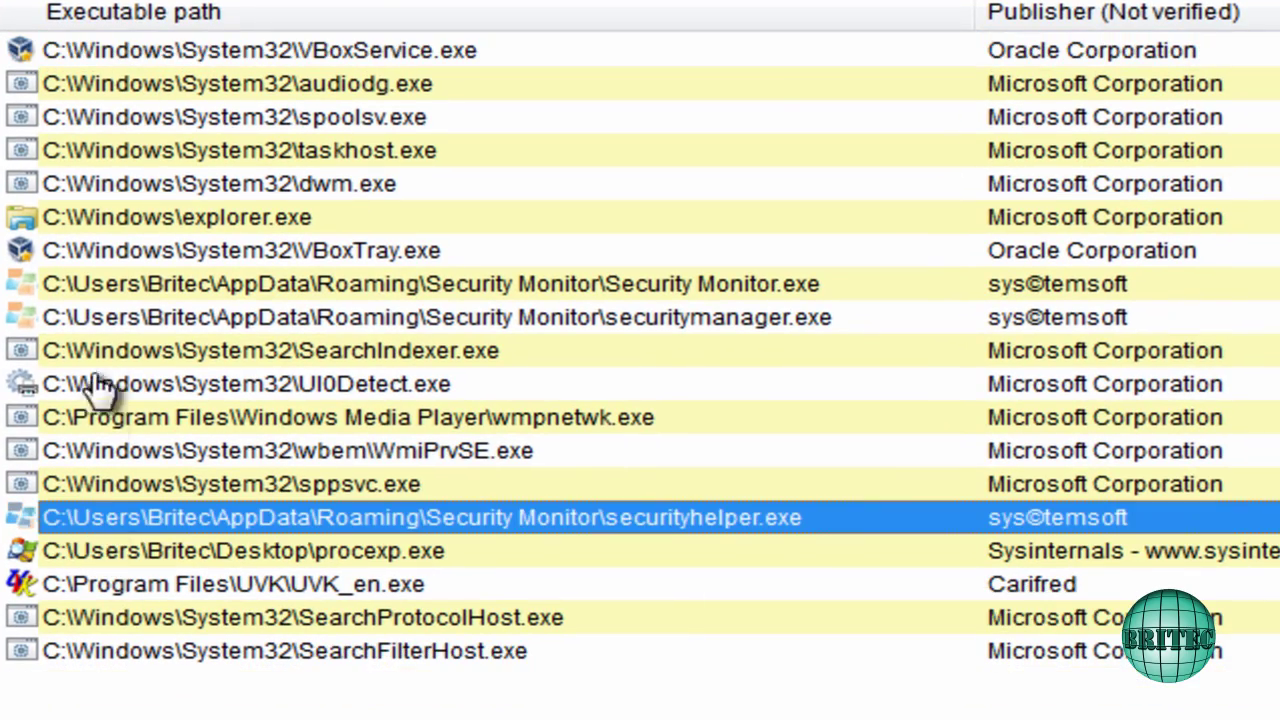
{"action": "left_click", "coordinate": [97, 321]}
{"action": "left_click", "coordinate": [95, 293]}
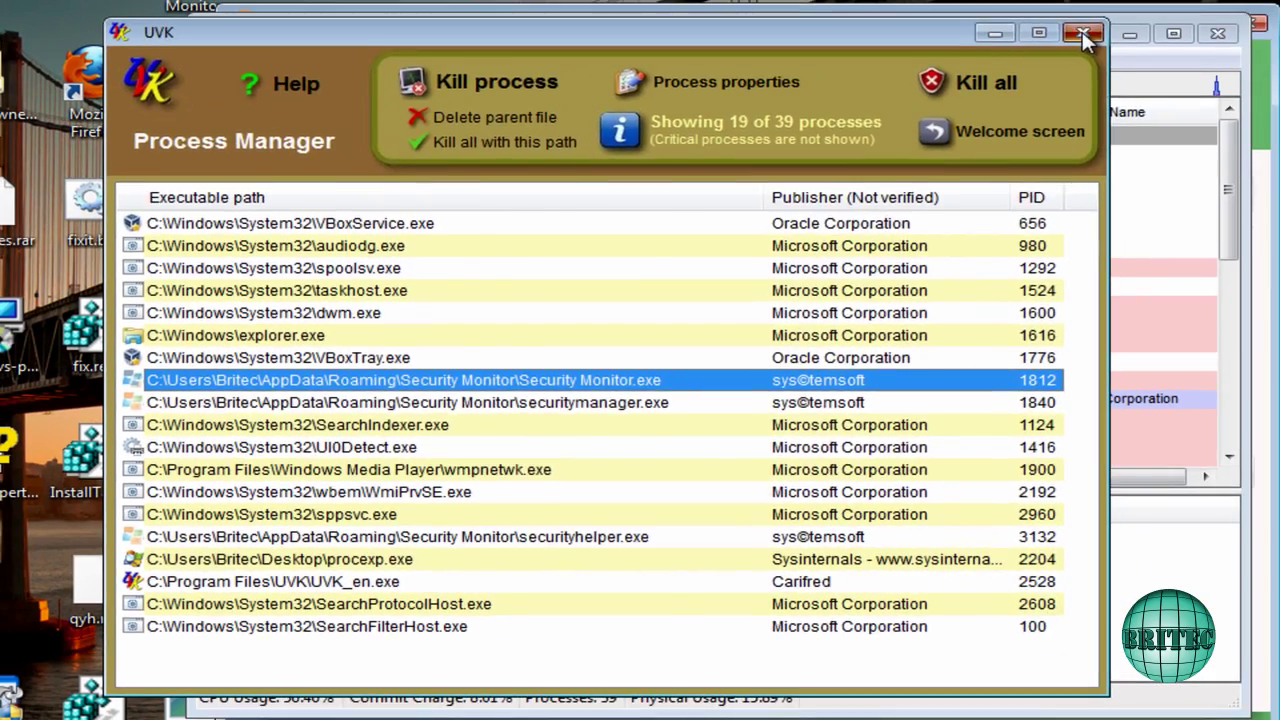
Close UVK and launch Malwarebytes' Anti-Malware
{"action": "left_click", "coordinate": [1121, 8]}
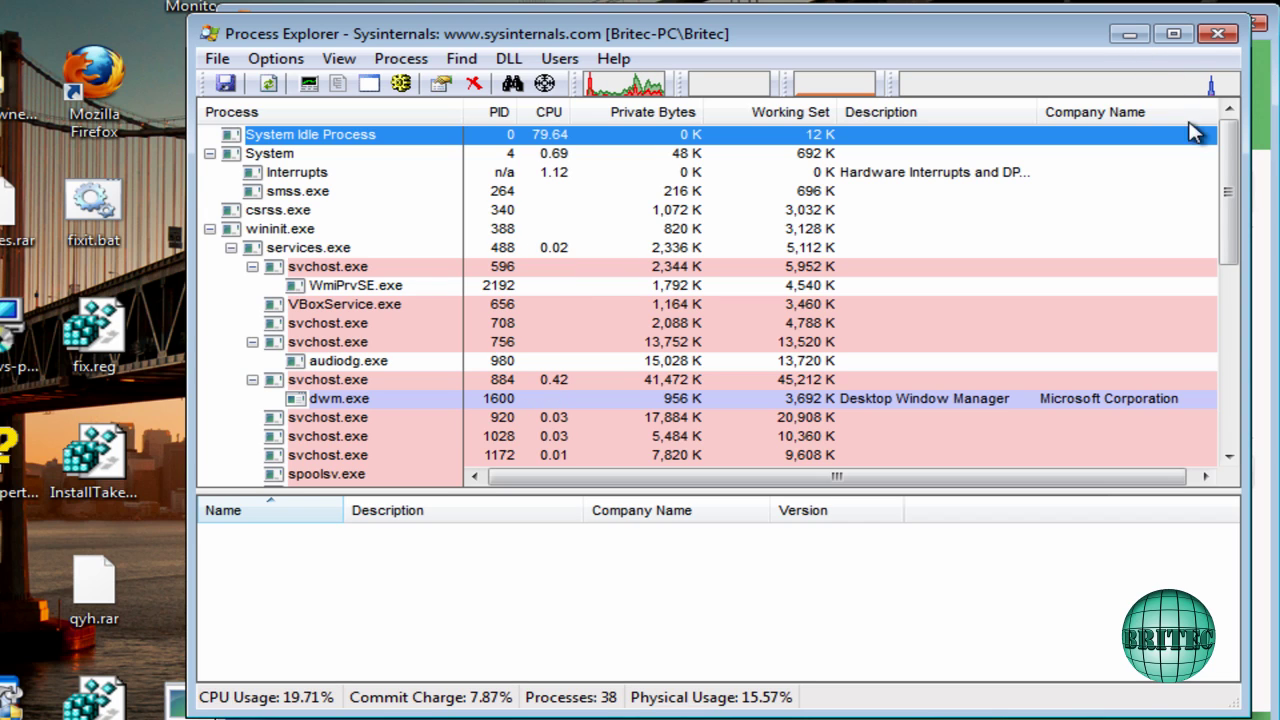
{"action": "left_click_drag", "start_coordinate": [1228, 185], "coordinate": [1230, 120]}
{"action": "left_click_drag", "start_coordinate": [1030, 43], "coordinate": [1063, 51]}
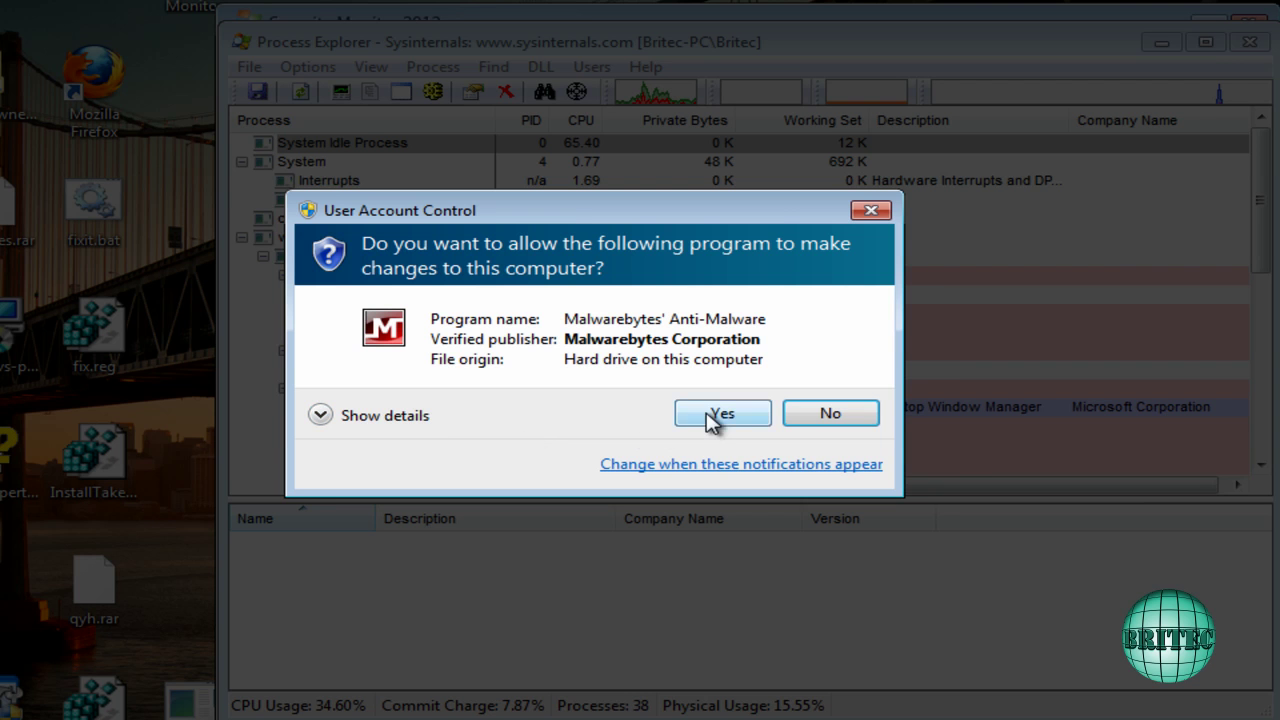
Allow Malwarebytes, confirm database 8376 is latest, pick the Scanner tab, then minimize it
{"action": "left_click", "coordinate": [716, 415]}
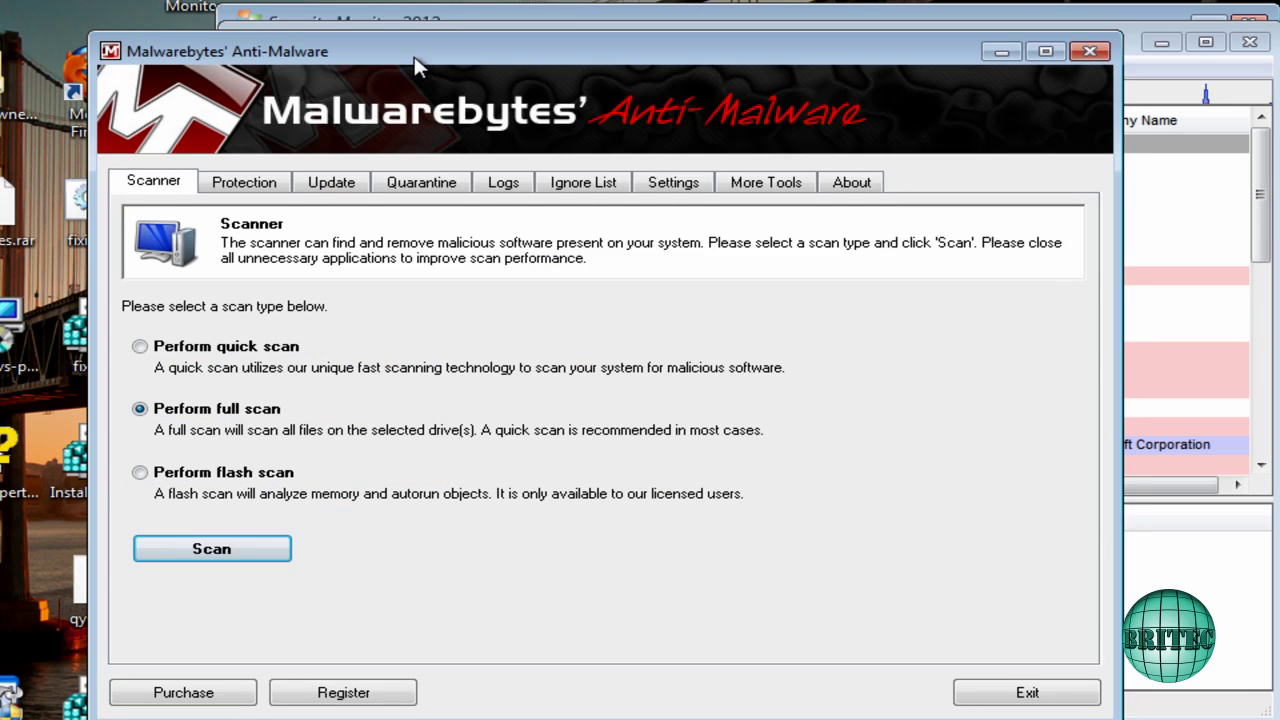
{"action": "left_click_drag", "start_coordinate": [414, 56], "coordinate": [551, 55]}
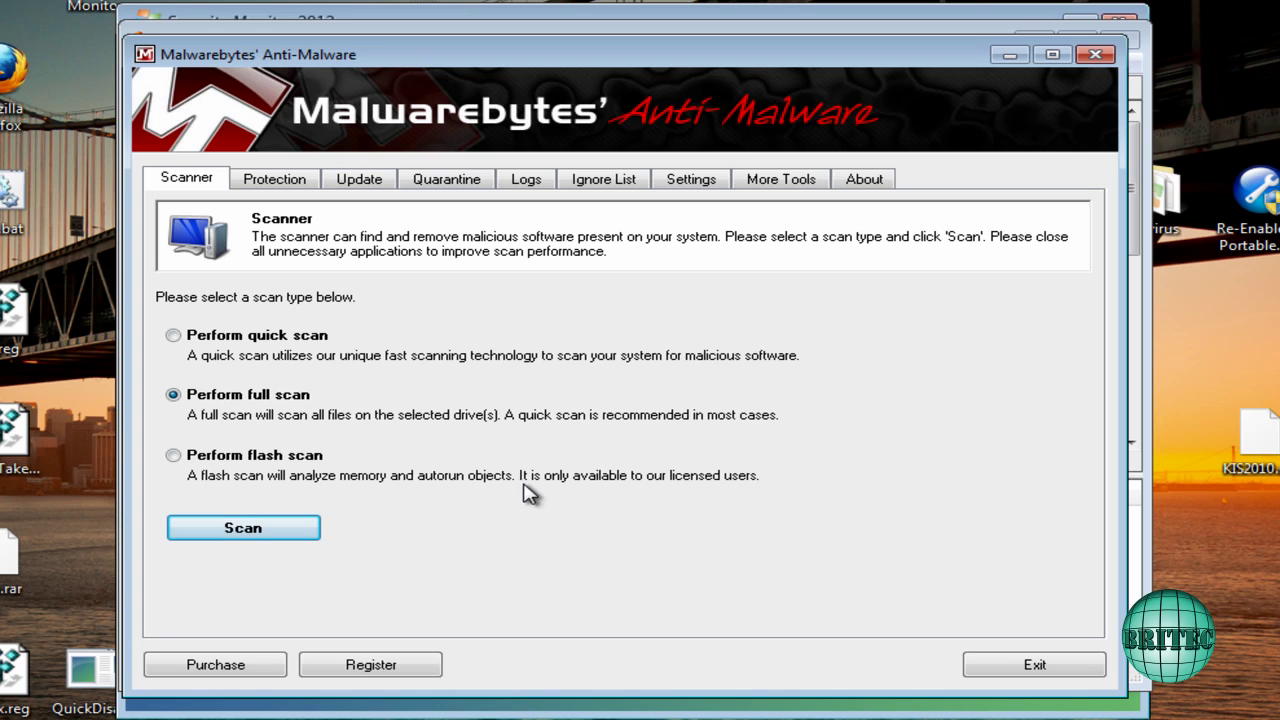
{"action": "left_click", "coordinate": [359, 180]}
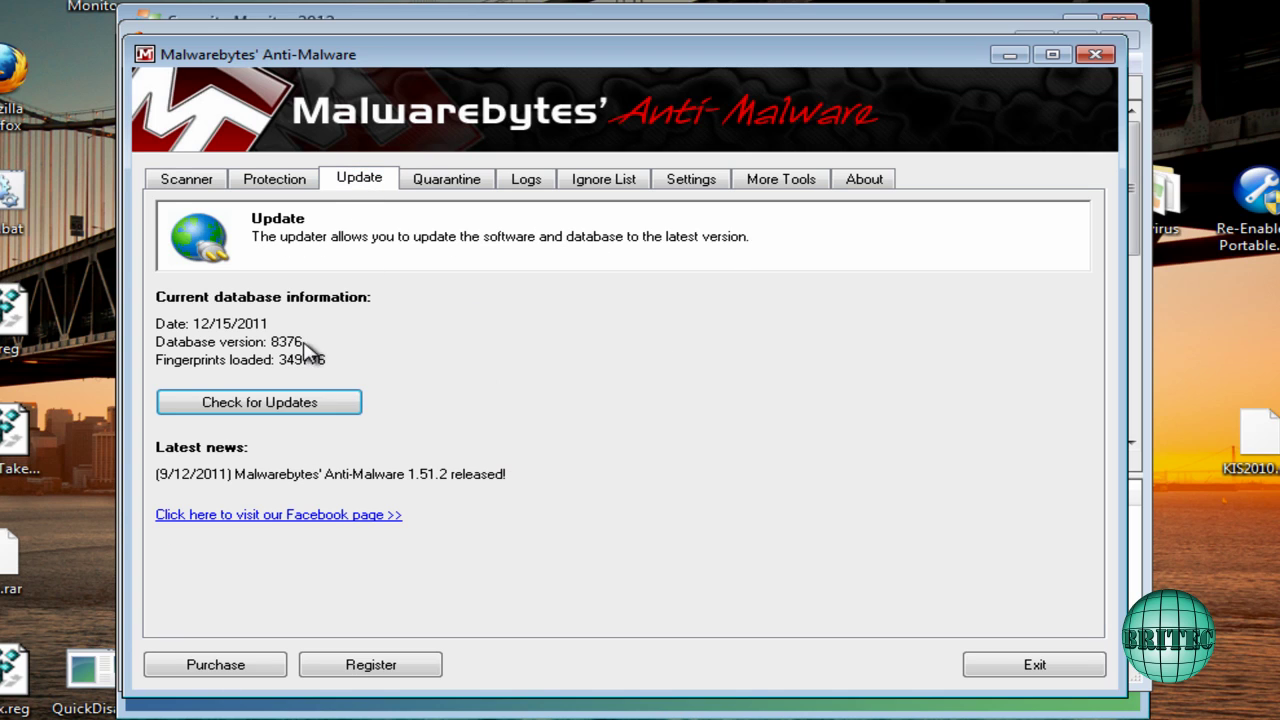
{"action": "left_click", "coordinate": [350, 404]}
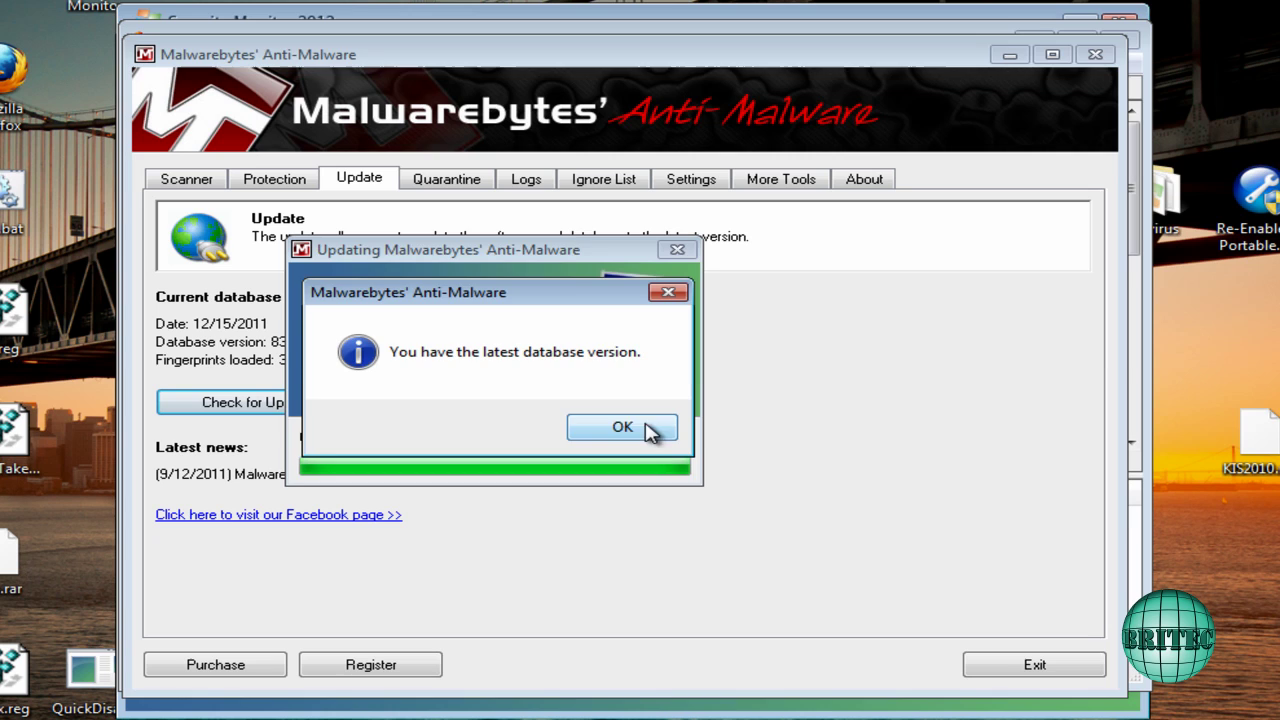
{"action": "left_click", "coordinate": [649, 430]}
{"action": "left_click", "coordinate": [188, 182]}
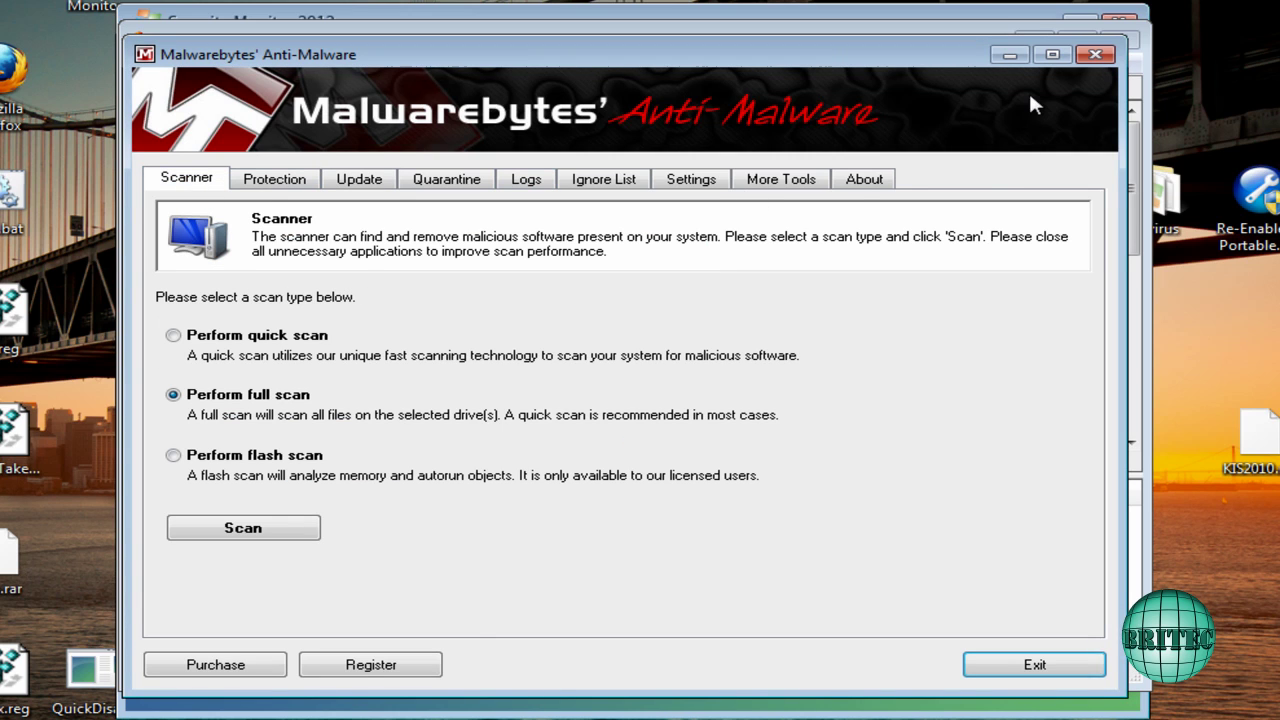
{"action": "left_click", "coordinate": [1010, 55]}
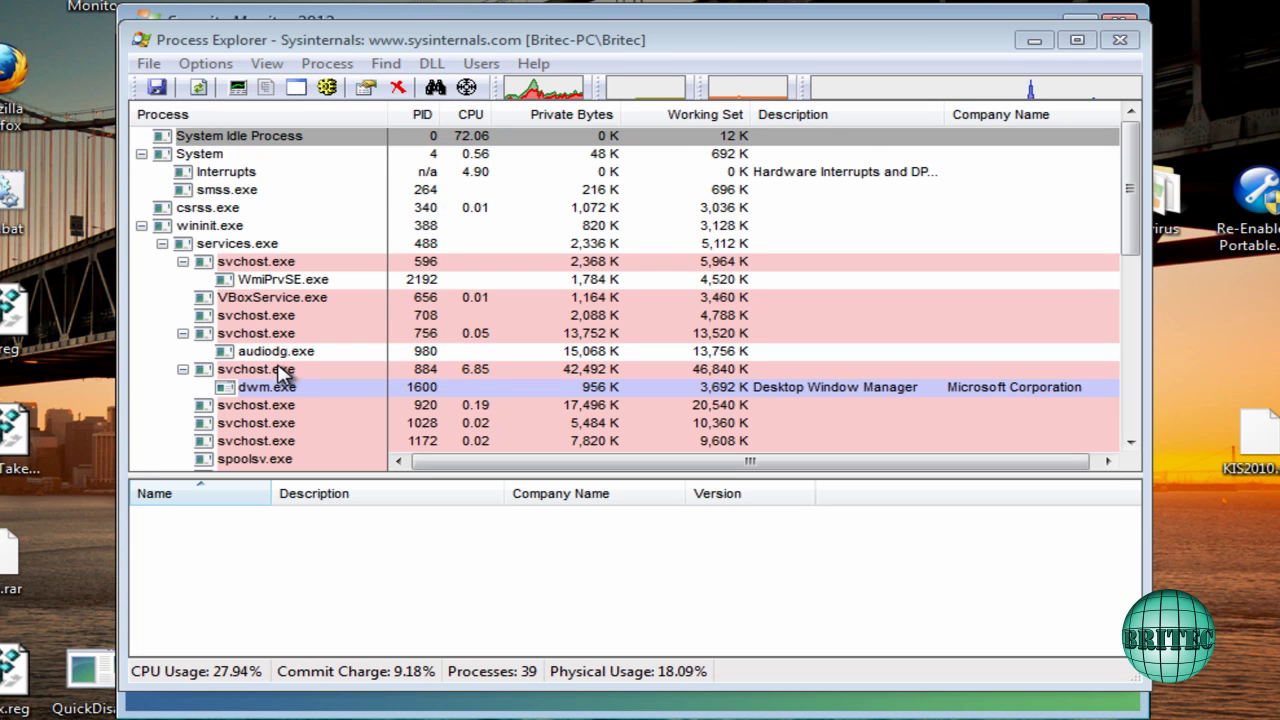
Suspend the securitymanager.exe and securityhelper.exe processes in Process Explorer
{"action": "left_click_drag", "start_coordinate": [1129, 225], "coordinate": [1107, 445]}
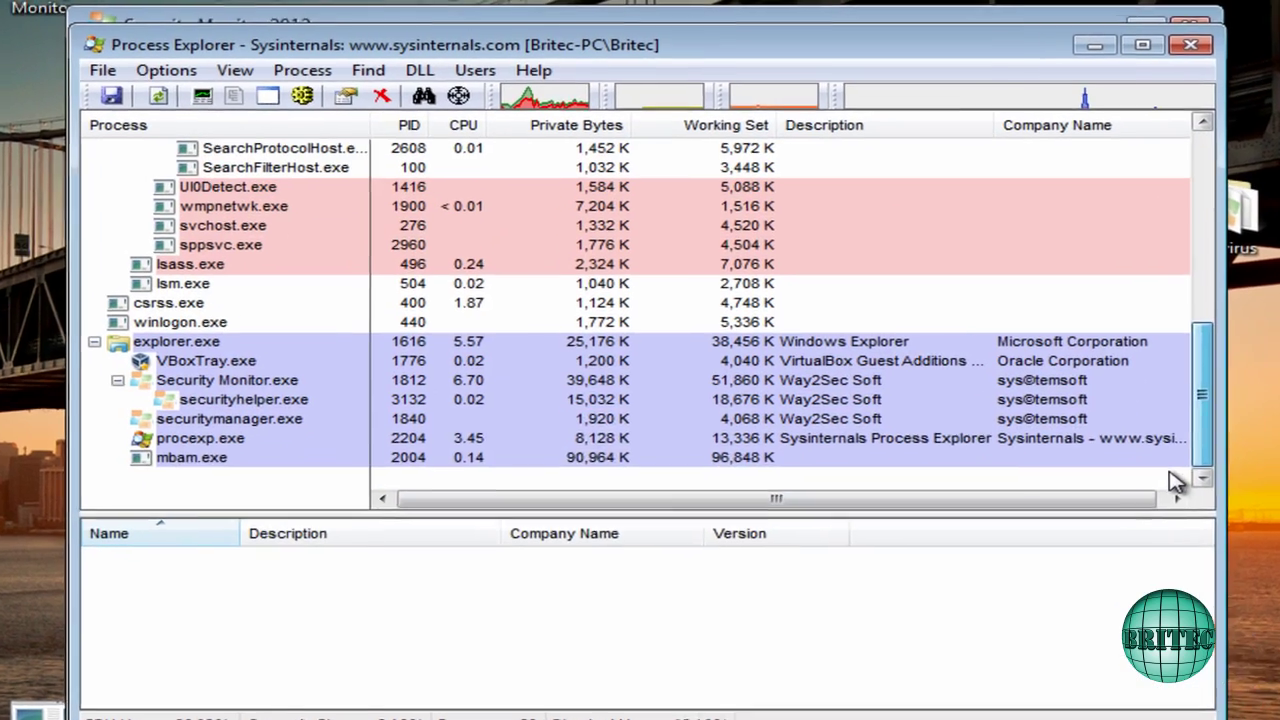
{"action": "left_click", "coordinate": [232, 421]}
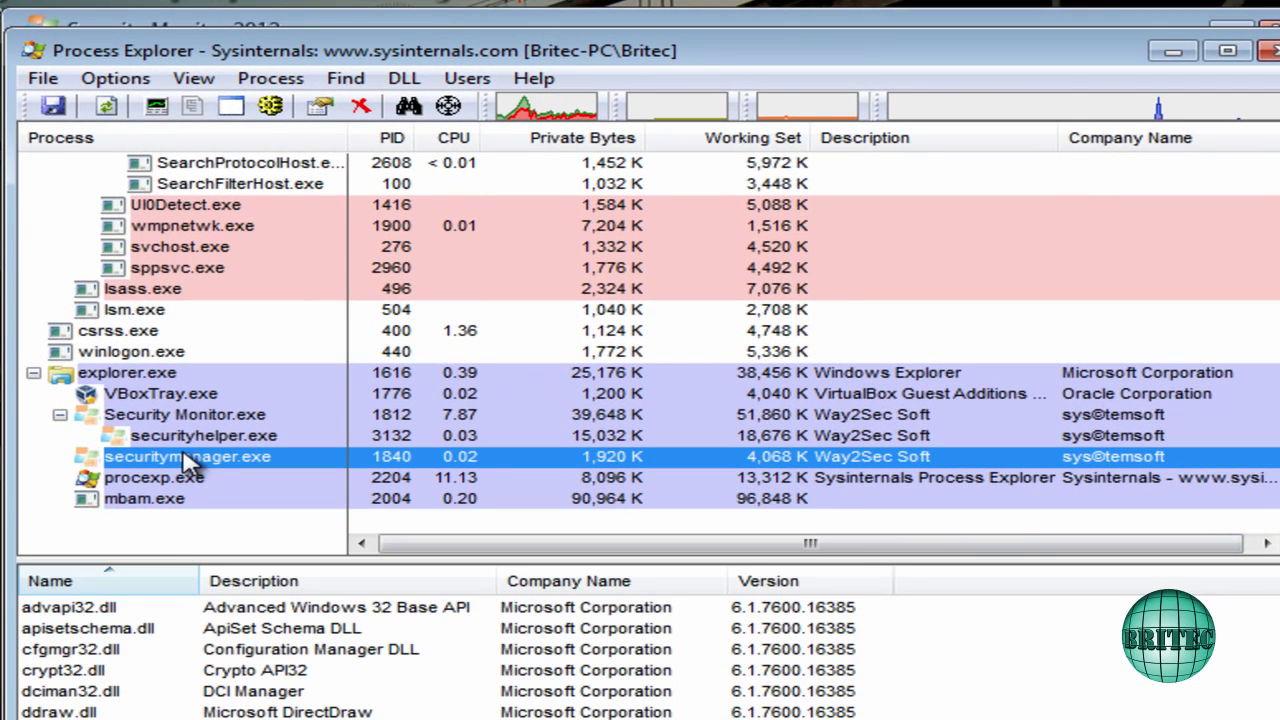
{"action": "right_click", "coordinate": [183, 456]}
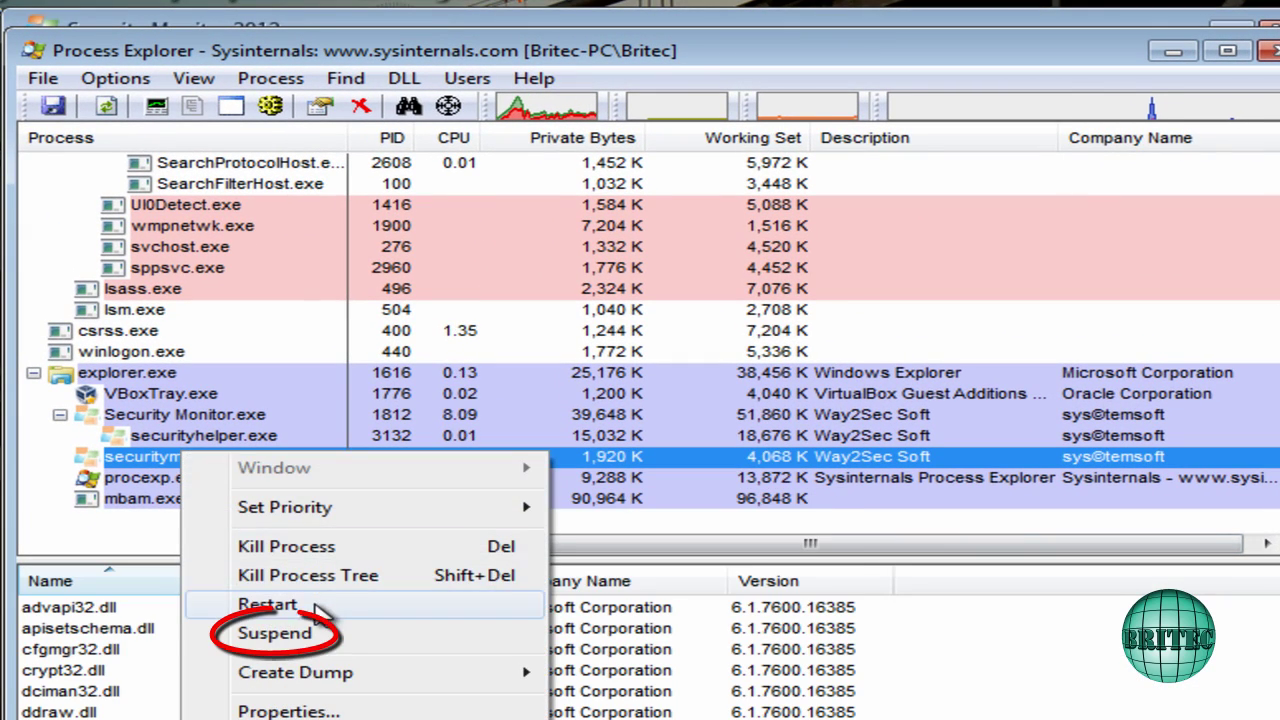
{"action": "left_click", "coordinate": [307, 640]}
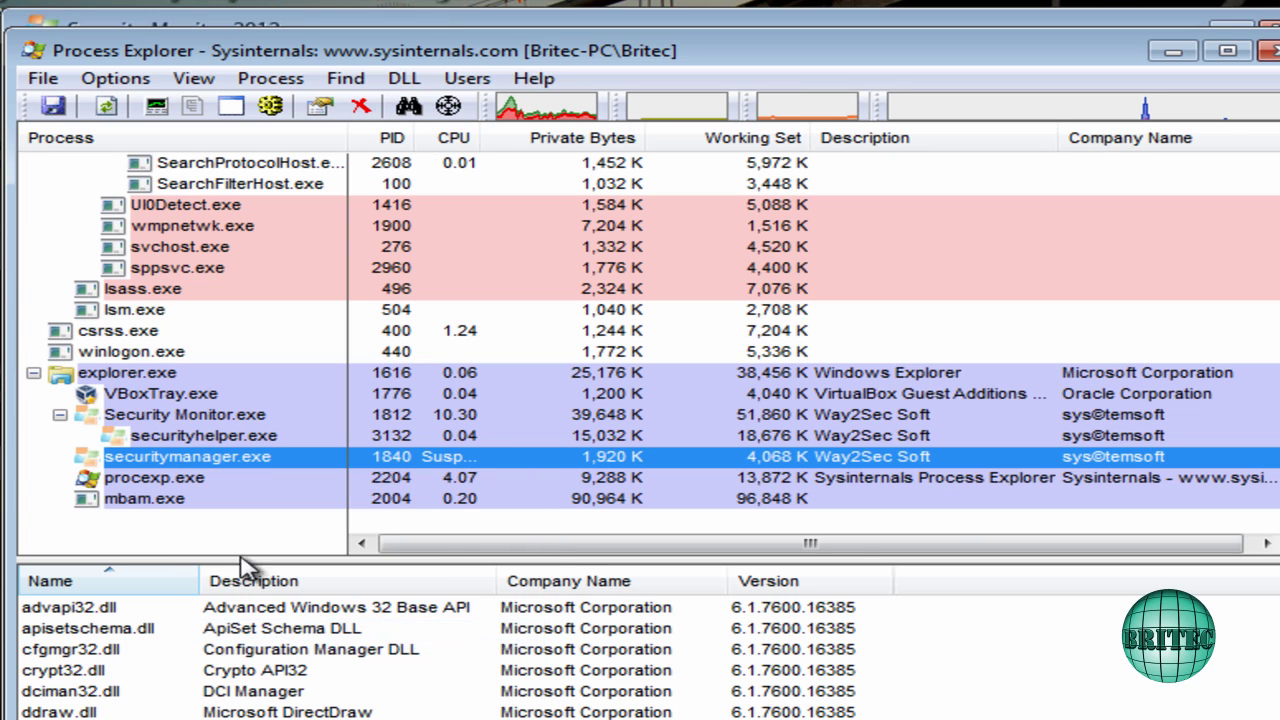
{"action": "left_click", "coordinate": [200, 440]}
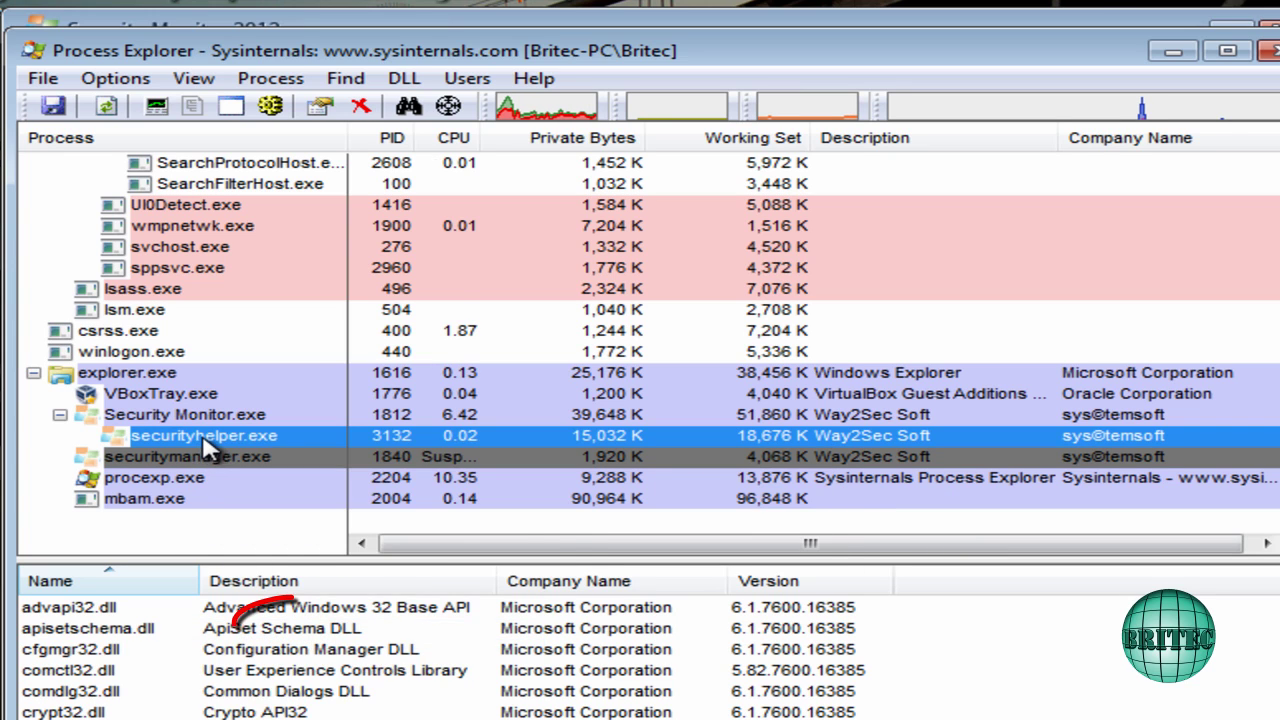
{"action": "right_click", "coordinate": [215, 438]}
{"action": "left_click", "coordinate": [335, 621]}
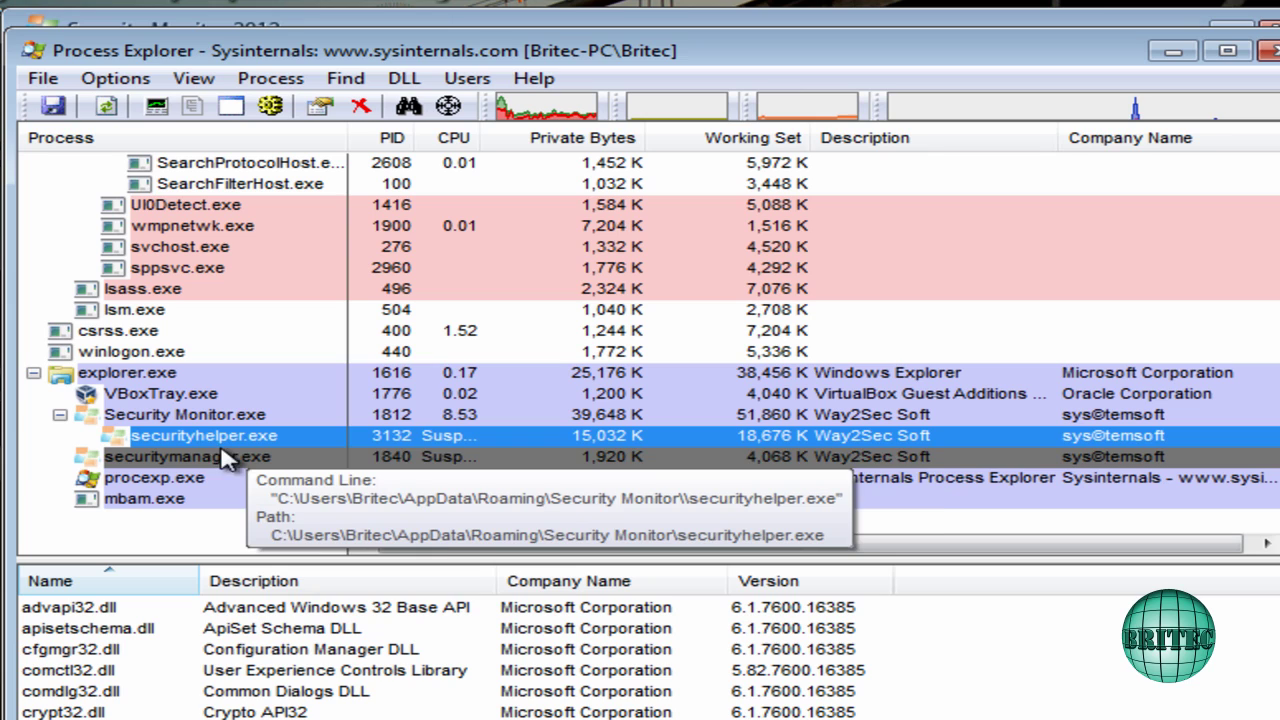
Suspend the Security Monitor.exe process as well
{"action": "left_click", "coordinate": [195, 422]}
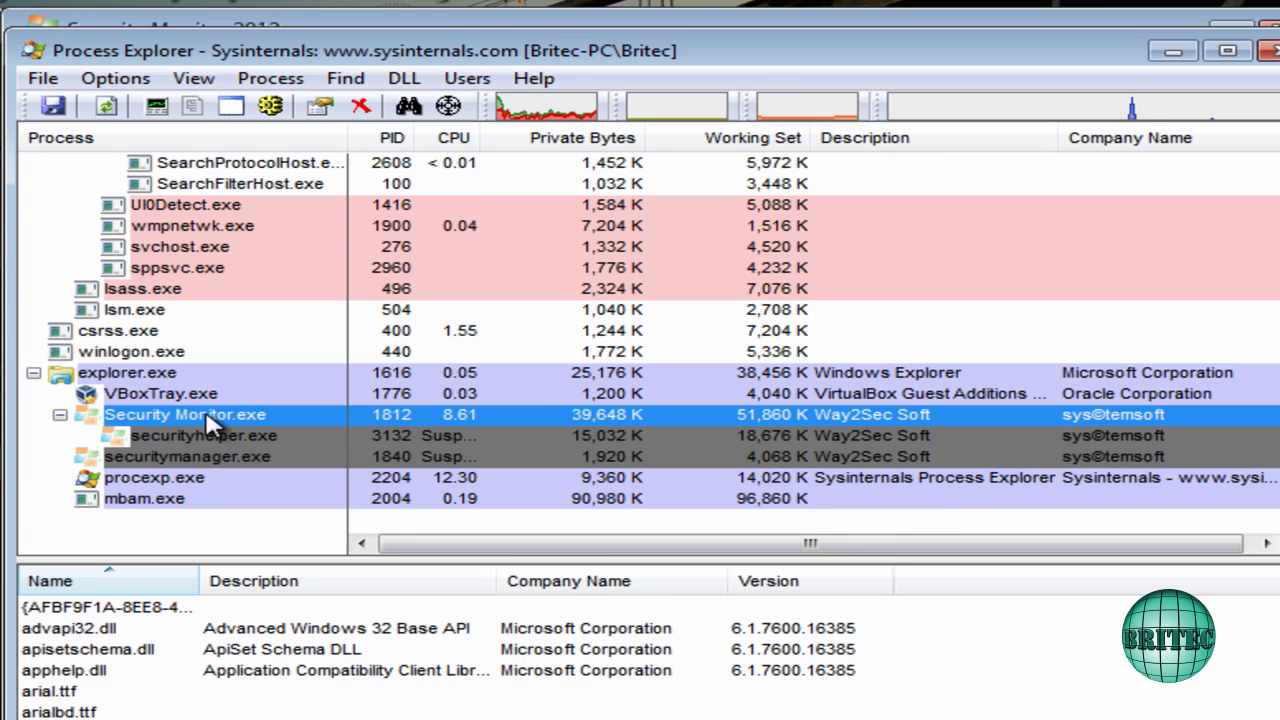
{"action": "right_click", "coordinate": [208, 415]}
{"action": "left_click", "coordinate": [326, 595]}
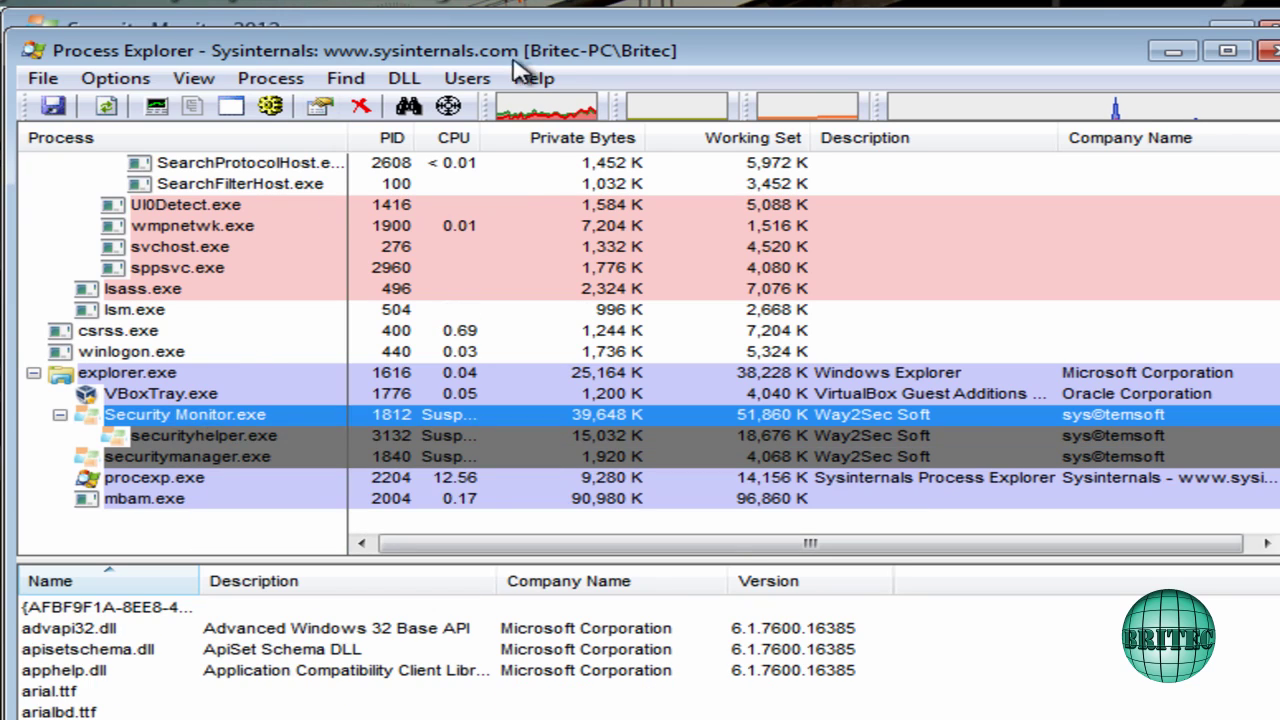
{"action": "mouse_move", "coordinate": [515, 50]}
{"action": "left_mouse_down"}
{"action": "mouse_move", "coordinate": [500, 226]}
{"action": "mouse_move", "coordinate": [500, 58]}
{"action": "mouse_move", "coordinate": [515, 45]}
{"action": "left_mouse_up"}
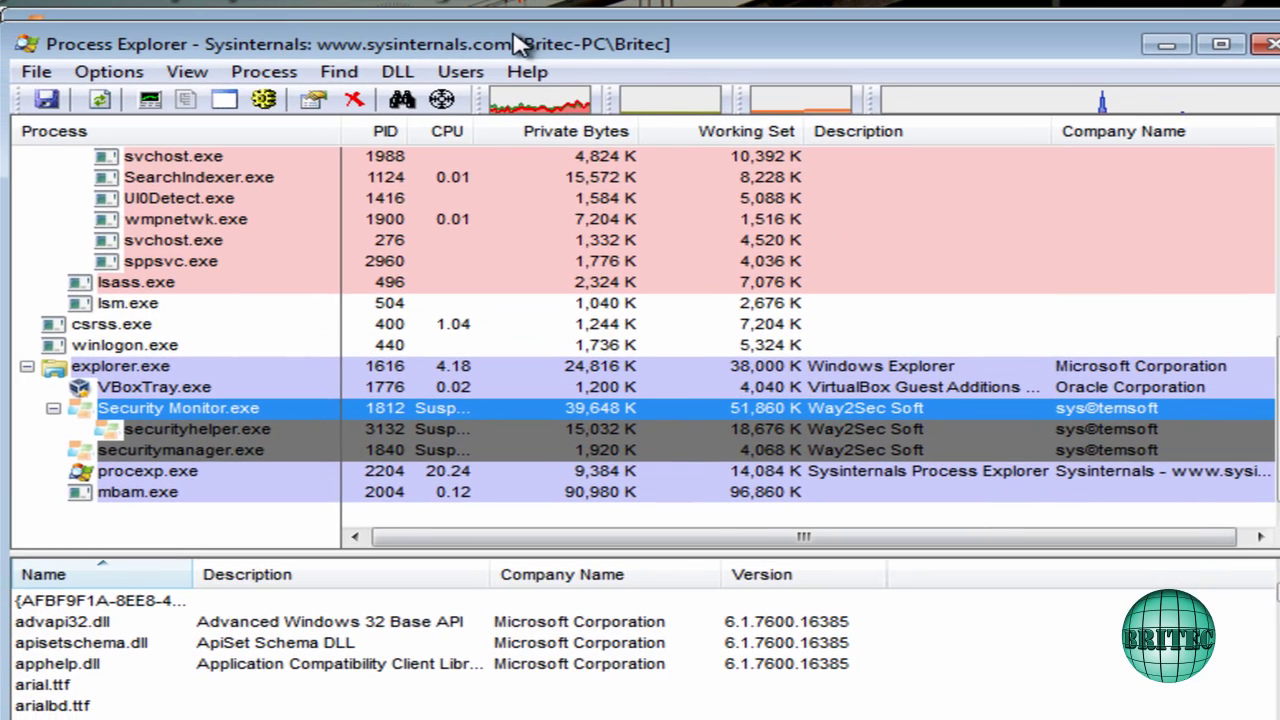
{"action": "key", "text": "Up"}
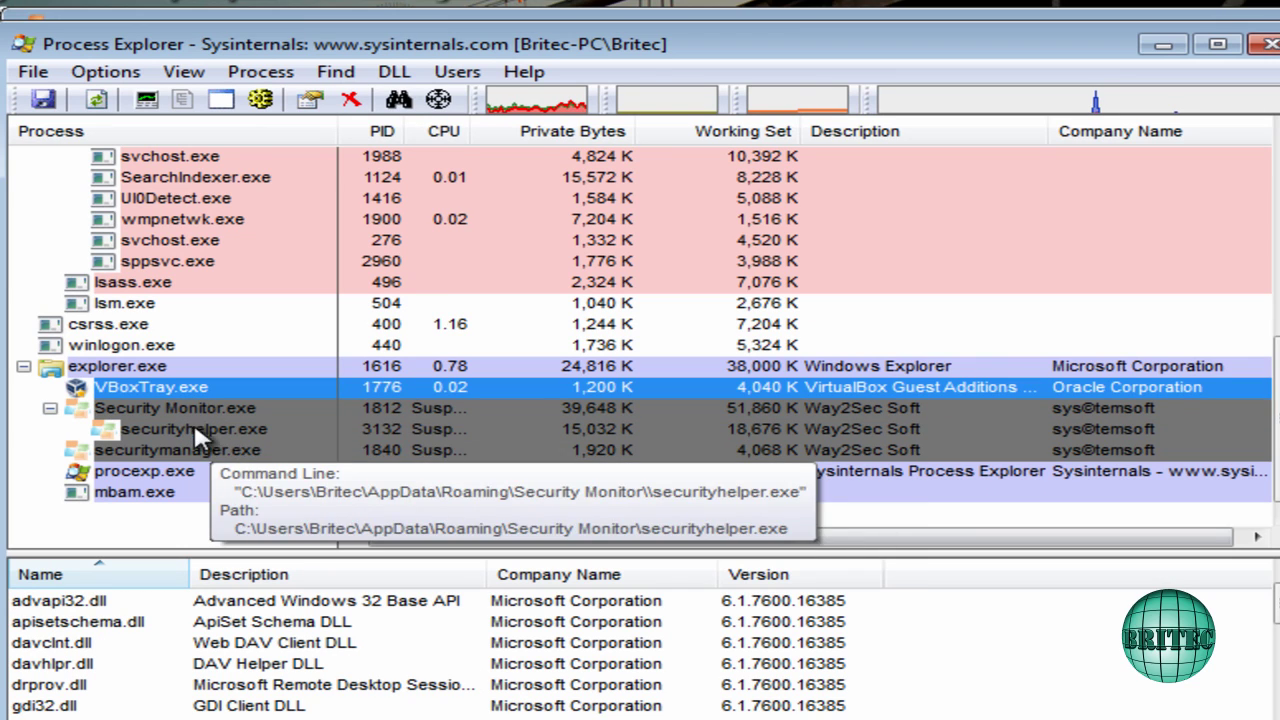
{"action": "mouse_move", "coordinate": [247, 453]}
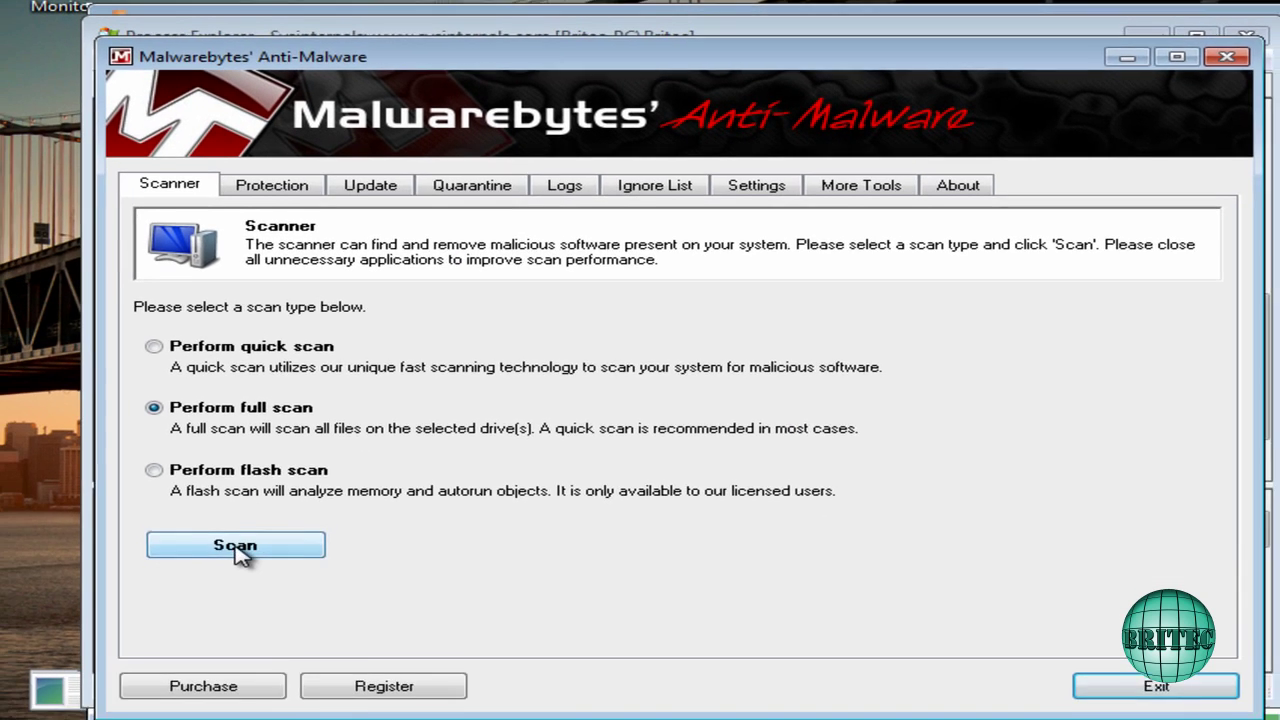
Run a full Malwarebytes scan of C: and remove all Trojan.FakeAlert detections found
{"action": "left_click", "coordinate": [240, 550]}
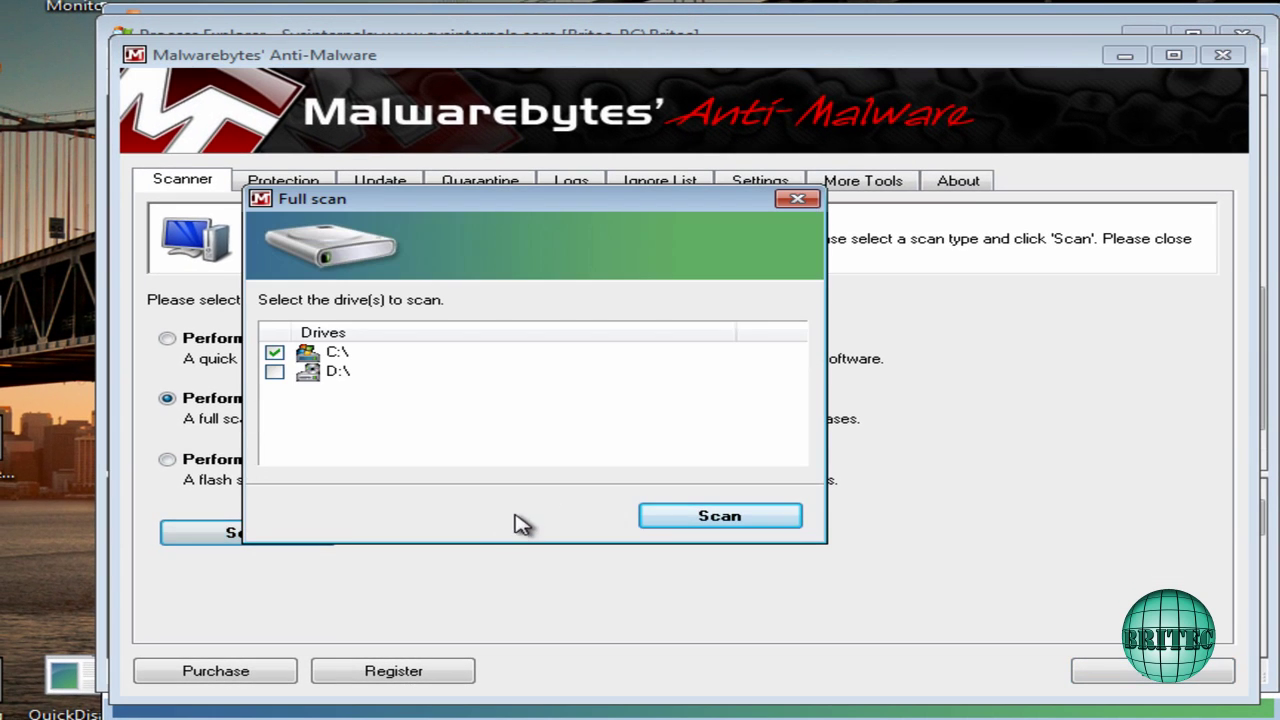
{"action": "left_click", "coordinate": [655, 515]}
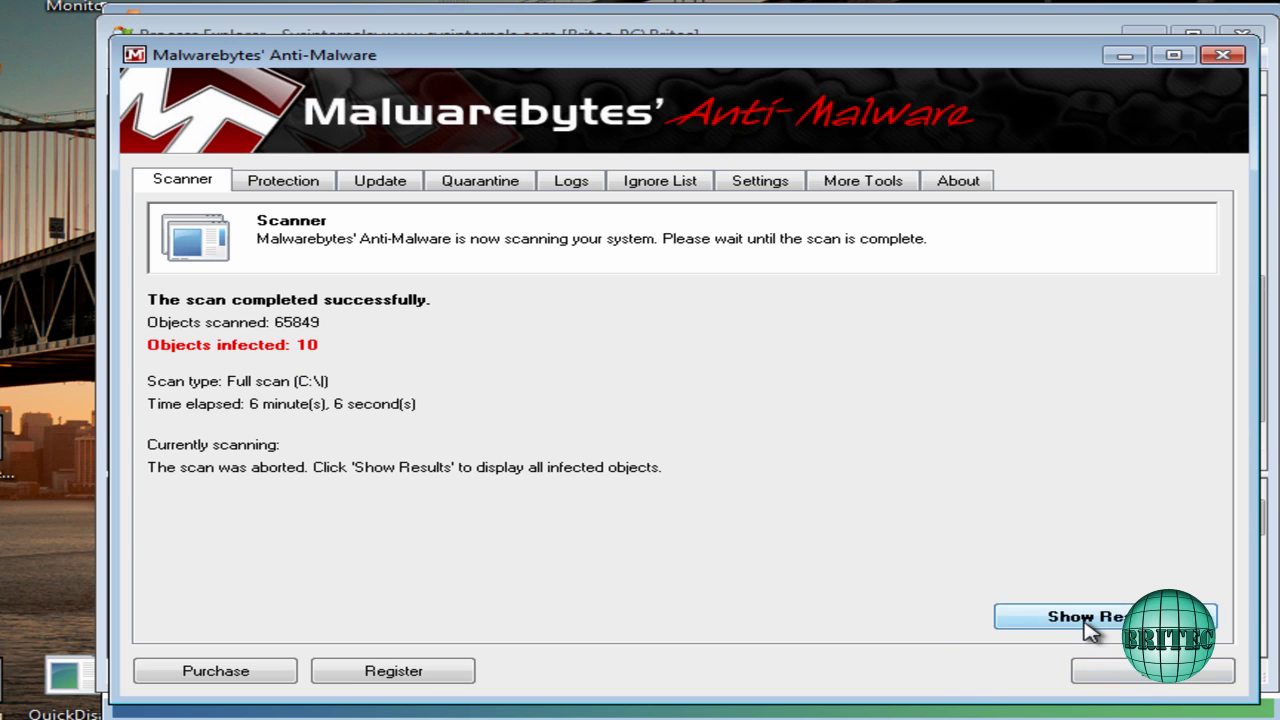
{"action": "left_click", "coordinate": [1088, 620]}
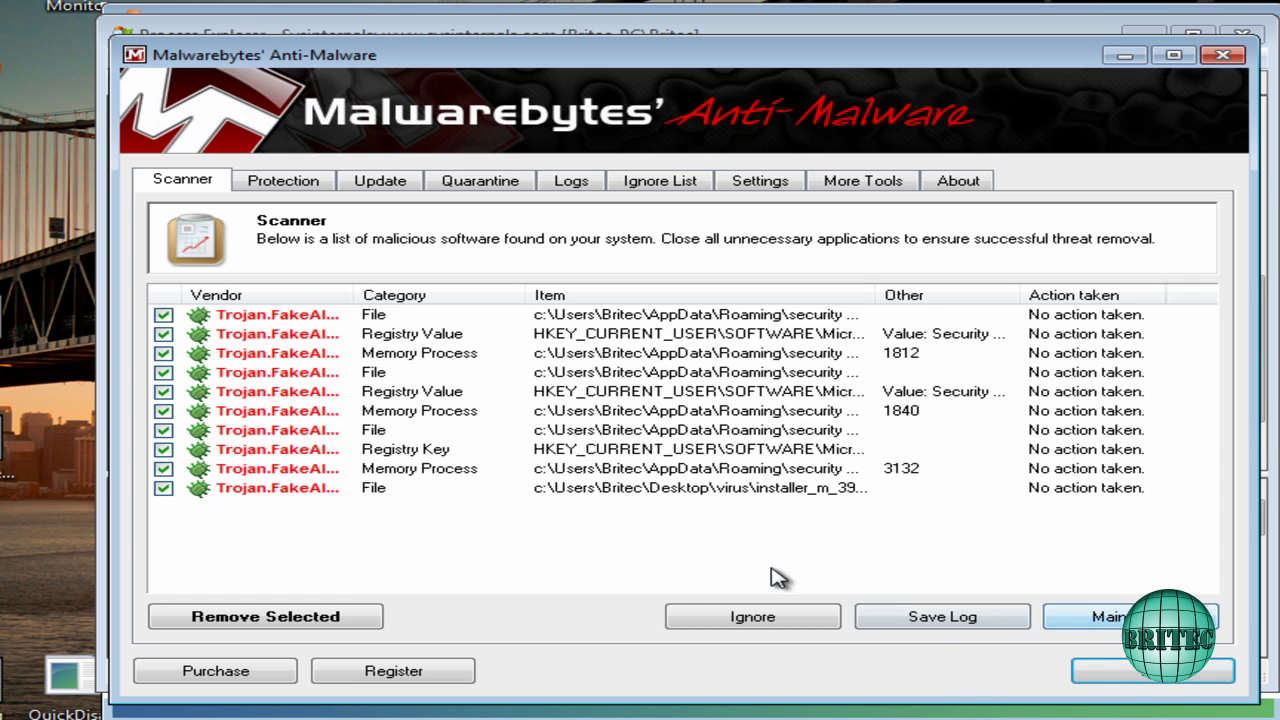
{"action": "left_click", "coordinate": [318, 619]}
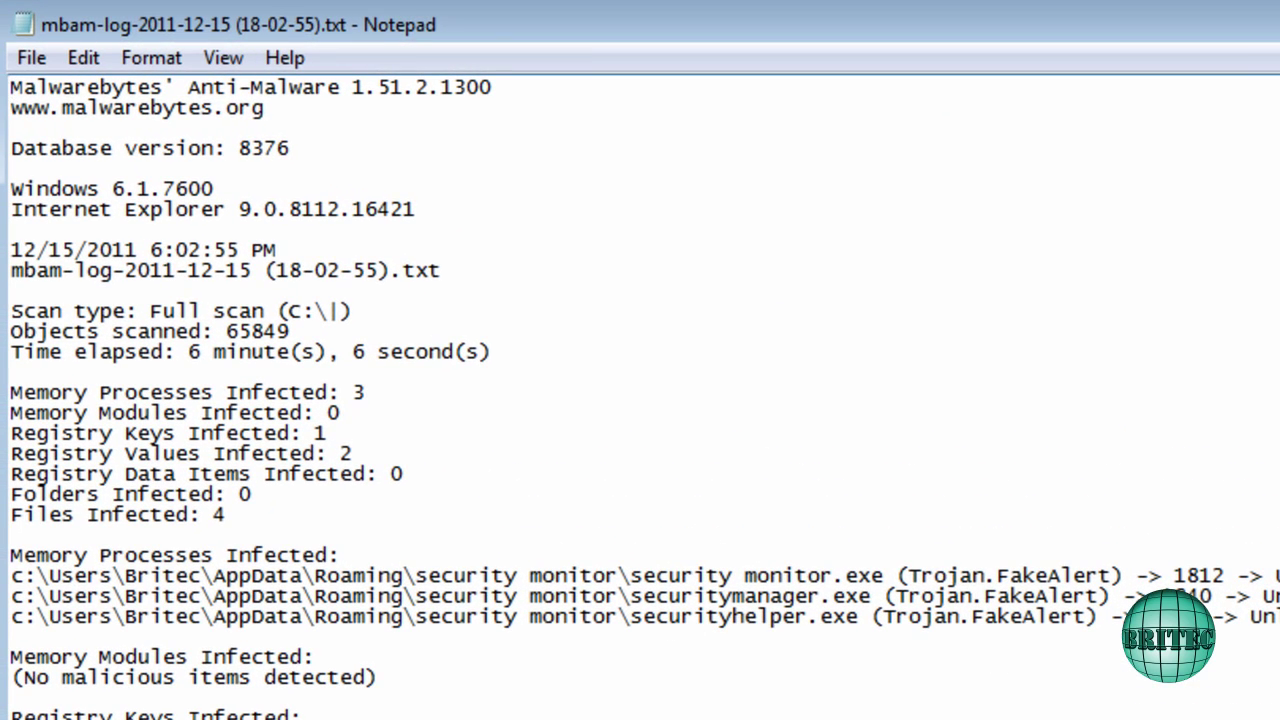
Close the Notepad scan log so the PC restarts to the logon screen
{"action": "left_click", "coordinate": [1275, 50]}
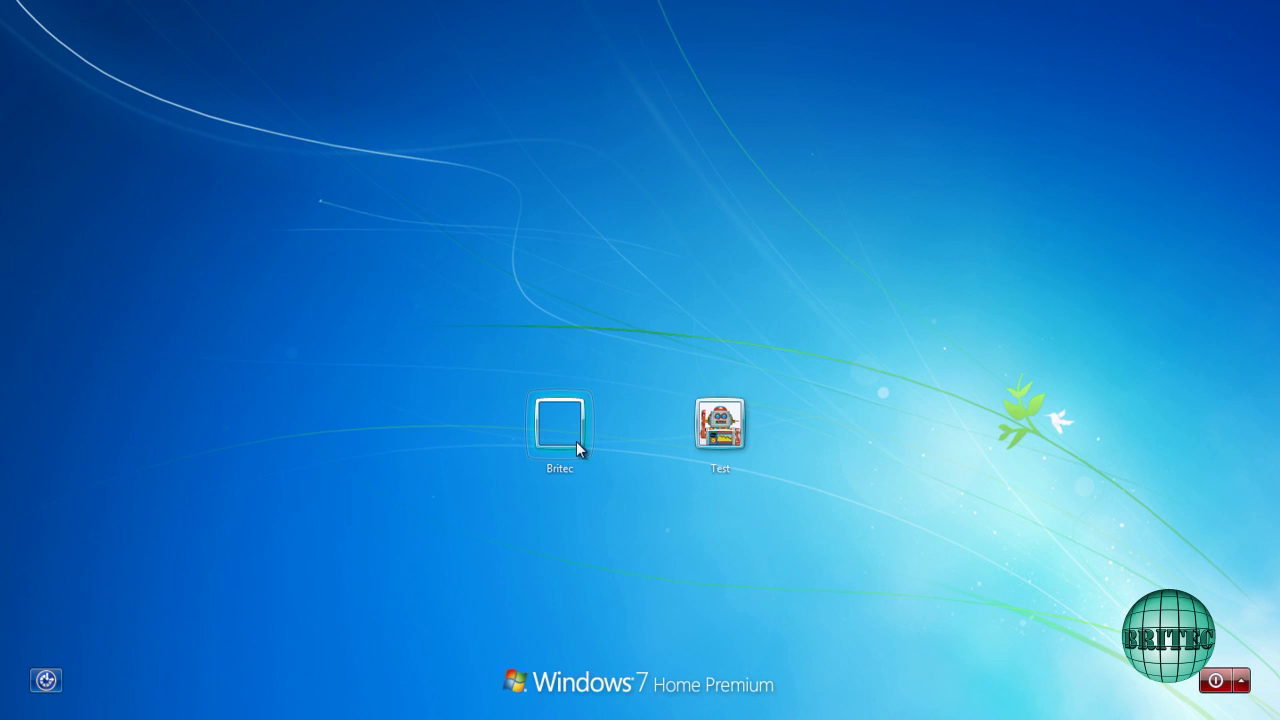
Log on to the user account and launch Mozilla Firefox from the desktop
{"action": "left_click", "coordinate": [577, 442]}
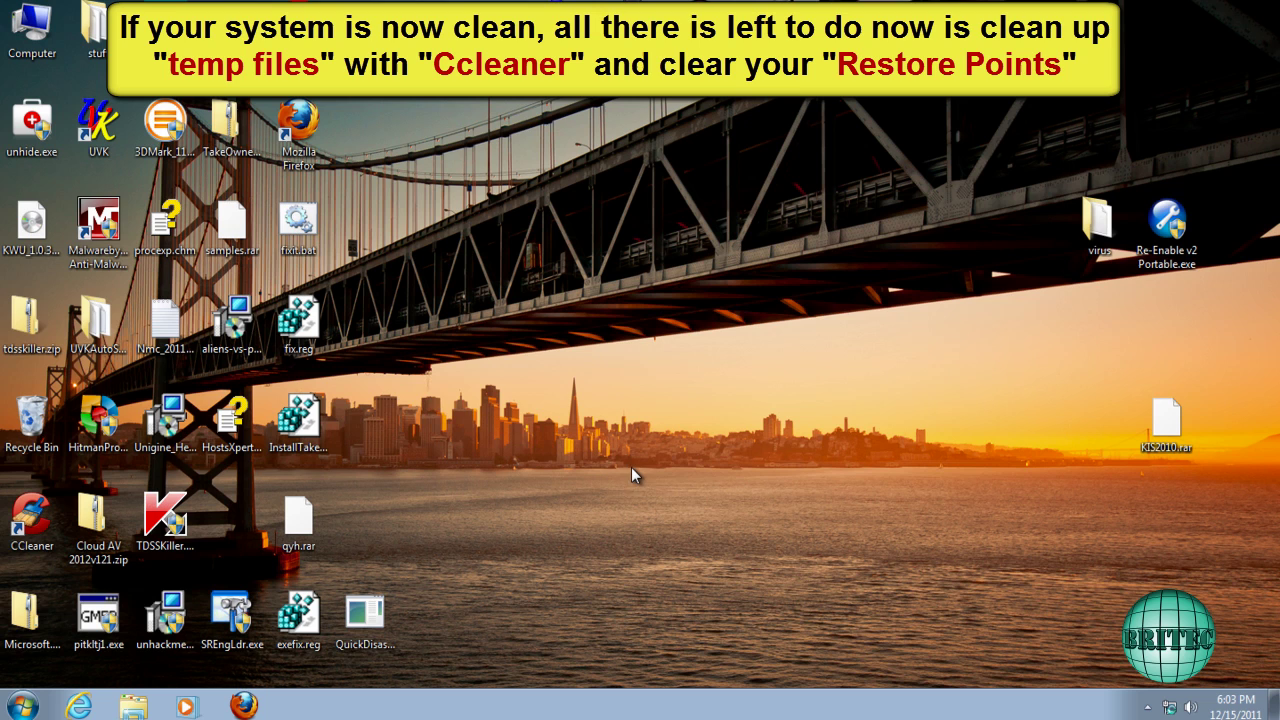
{"action": "double_click", "coordinate": [298, 125]}
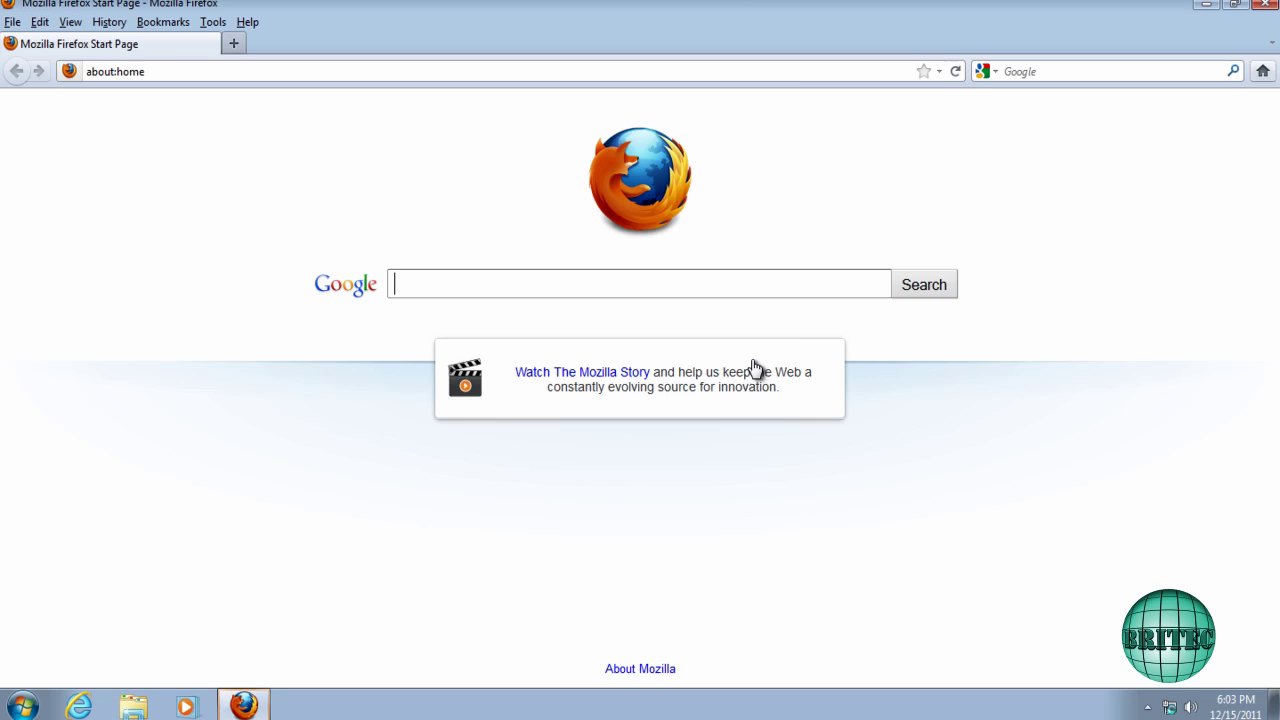
Search Google for 'bbc' and open the BBC - Homepage result
{"action": "type", "text": "bbc"}
{"action": "key", "text": "Return"}
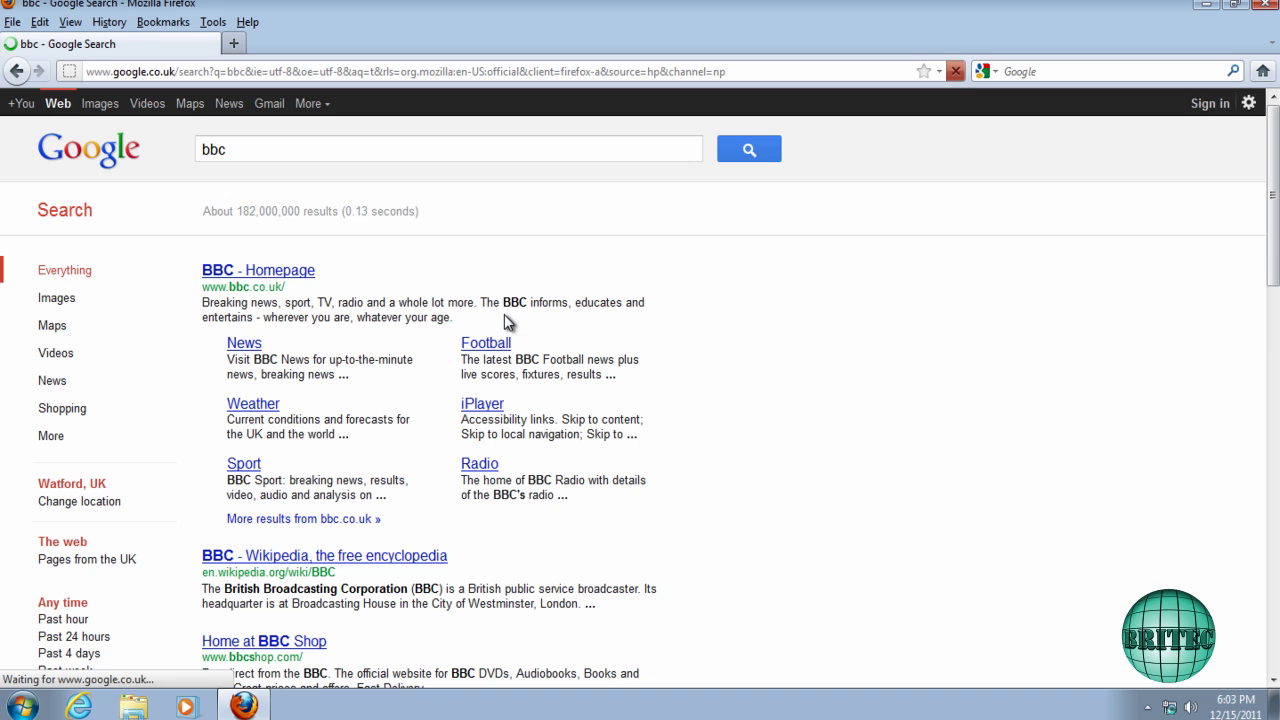
{"action": "left_click", "coordinate": [290, 271]}
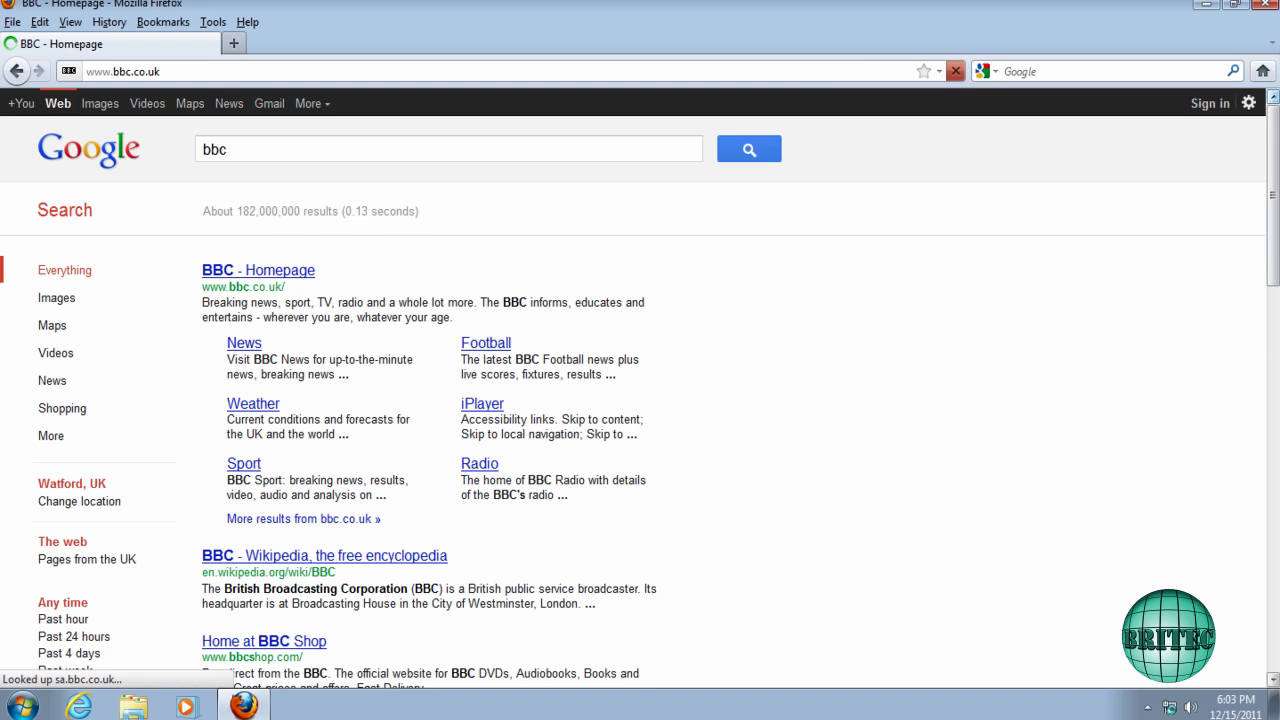